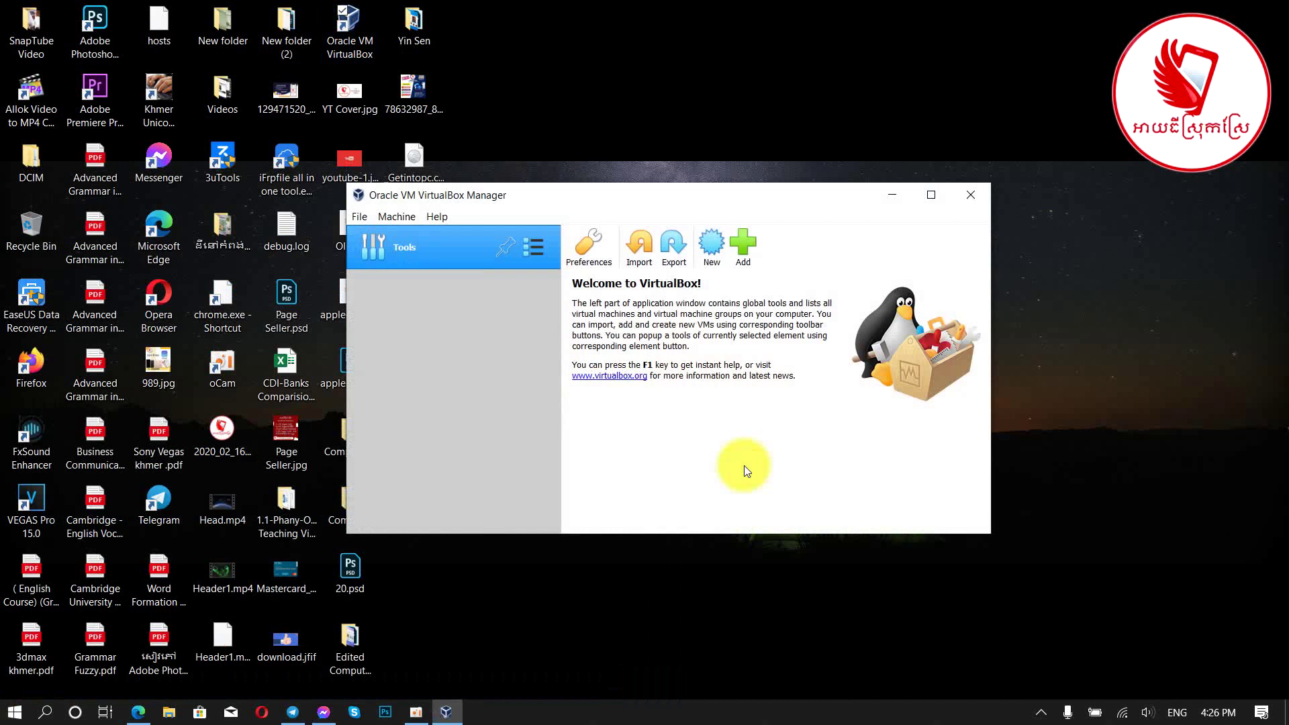
Step: Maximize and restore the VirtualBox Manager, move it upper right, and stretch it to full height
{"action": "left_click", "coordinate": [931, 195]}
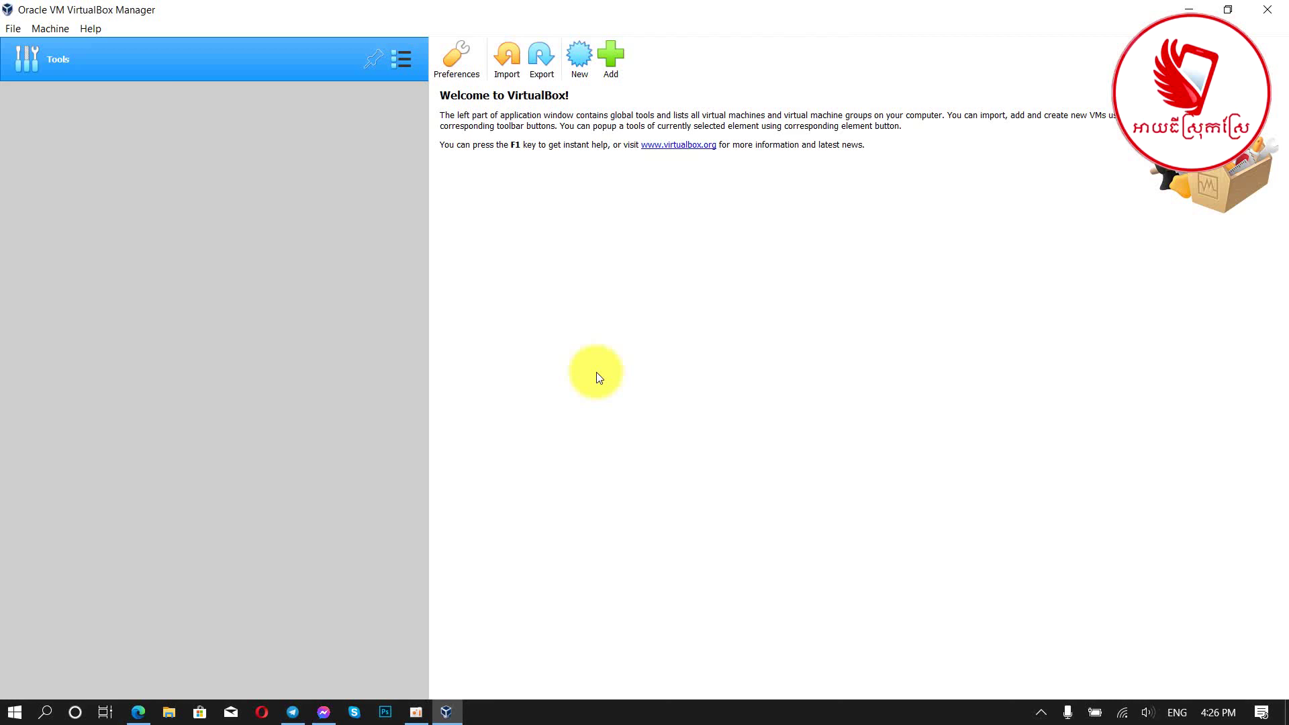
{"action": "left_click", "coordinate": [1227, 9]}
{"action": "left_click_drag", "start_coordinate": [702, 199], "coordinate": [824, 32]}
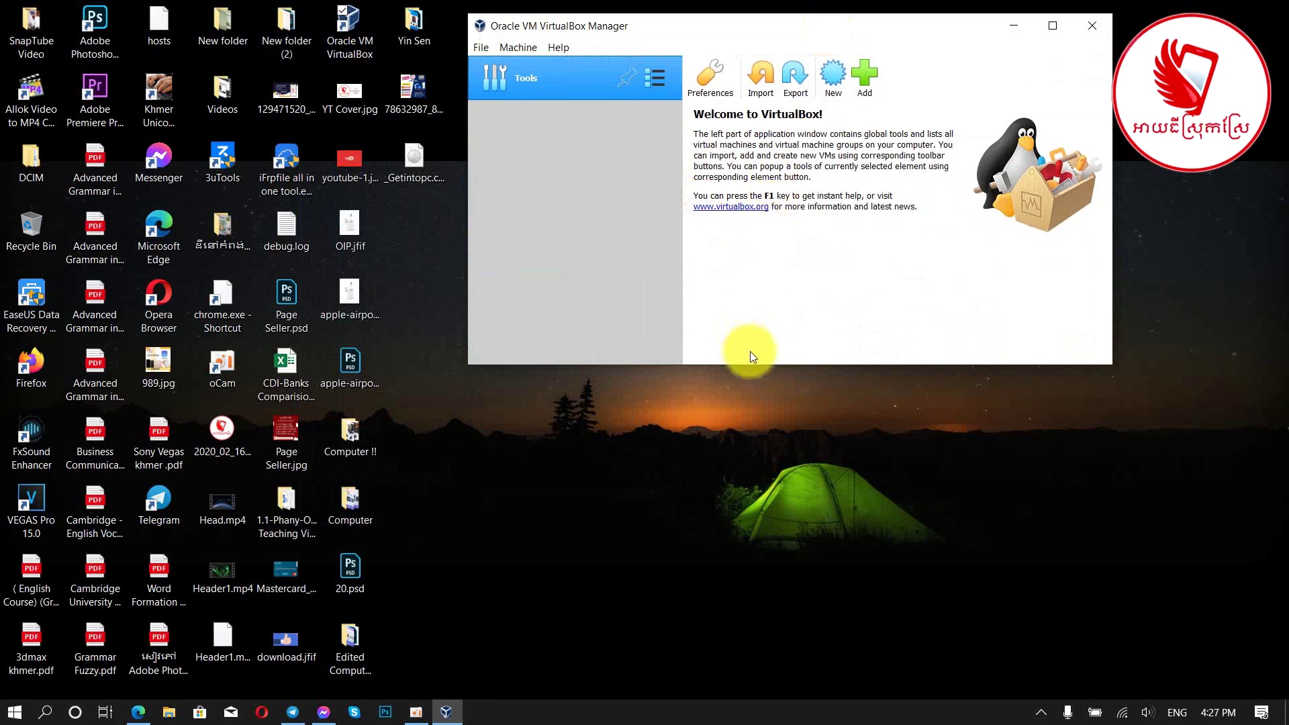
{"action": "left_click_drag", "start_coordinate": [756, 368], "coordinate": [761, 692]}
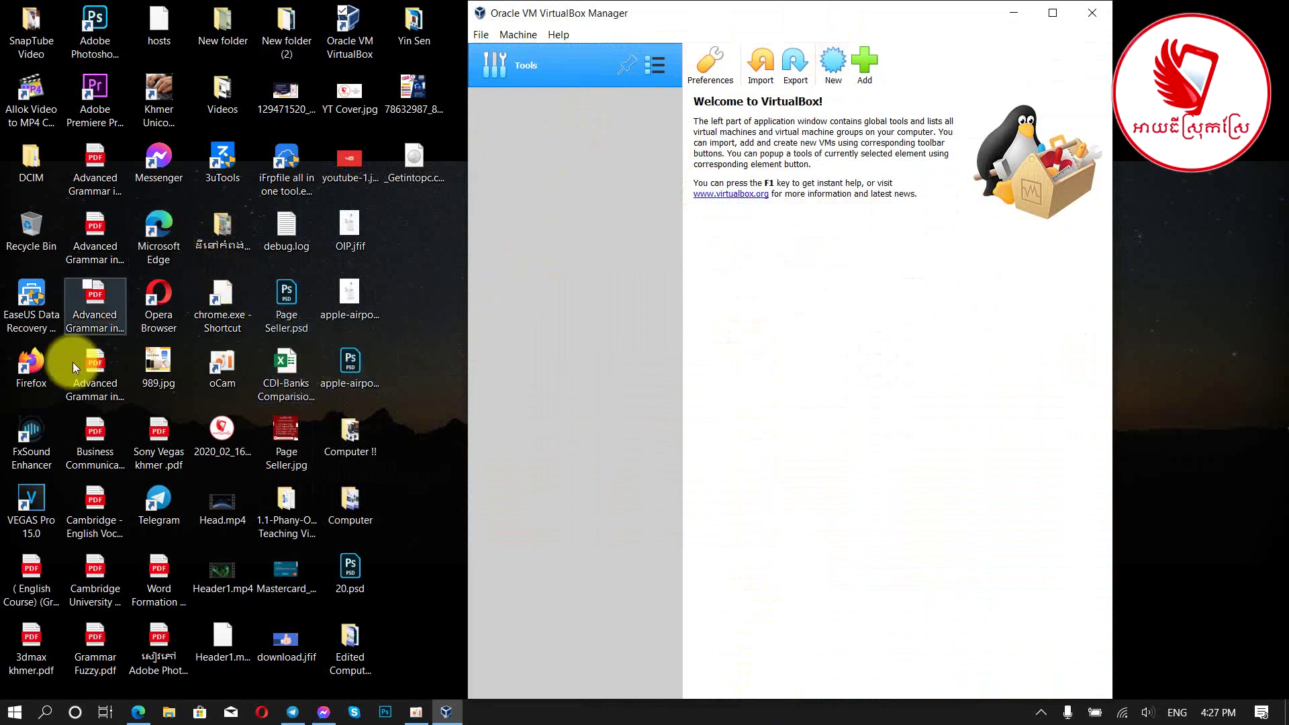
Step: Launch Firefox from its desktop shortcut and dismiss the default browser prompt
{"action": "left_click", "coordinate": [22, 365]}
{"action": "double_click", "coordinate": [22, 364]}
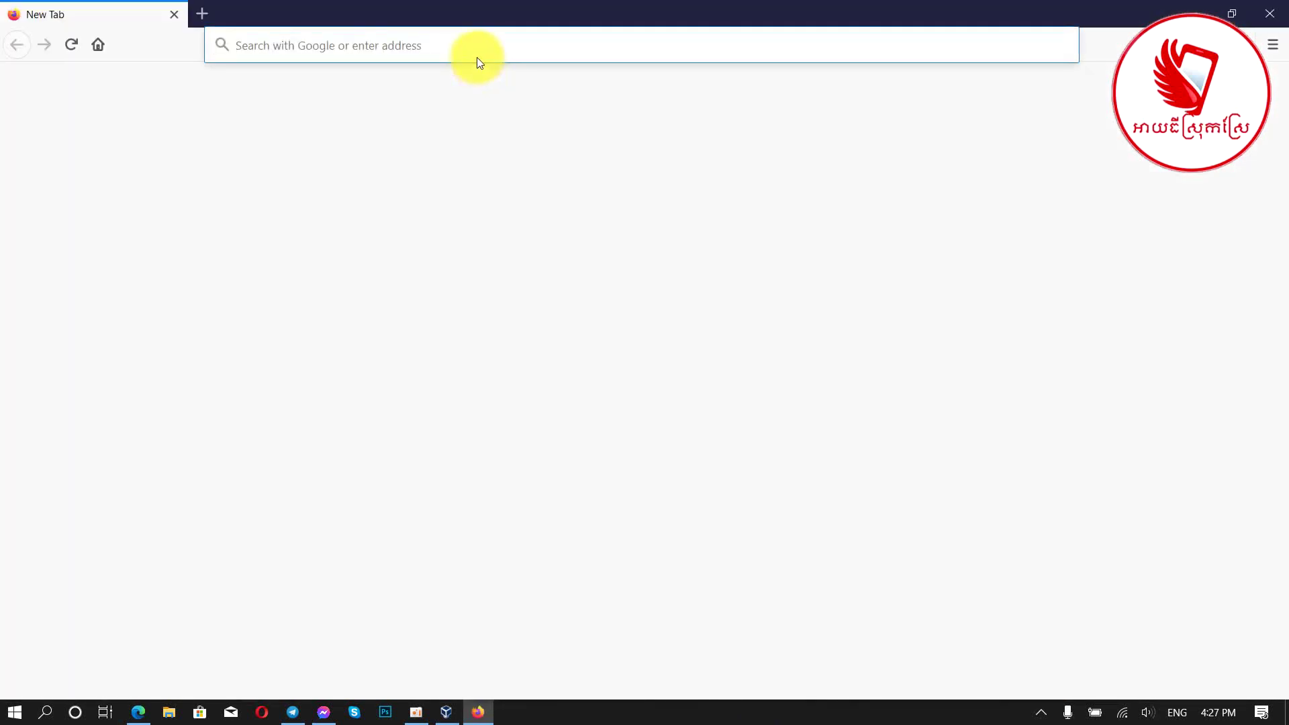
{"action": "left_click", "coordinate": [471, 41]}
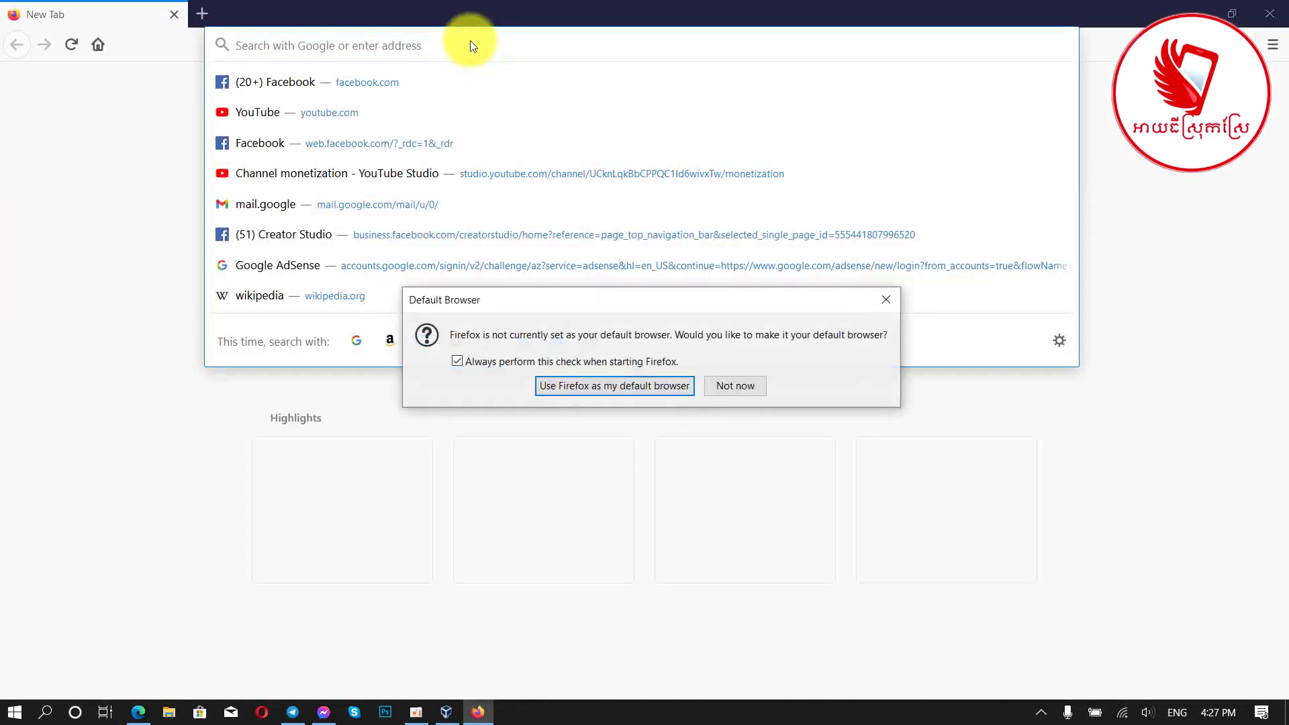
{"action": "left_click", "coordinate": [886, 299]}
Step: Search for 'yahoo search', then enter 'windows 8.1 iso' in the Edge address bar
{"action": "left_click", "coordinate": [322, 40]}
{"action": "type", "text": "yahoo"}
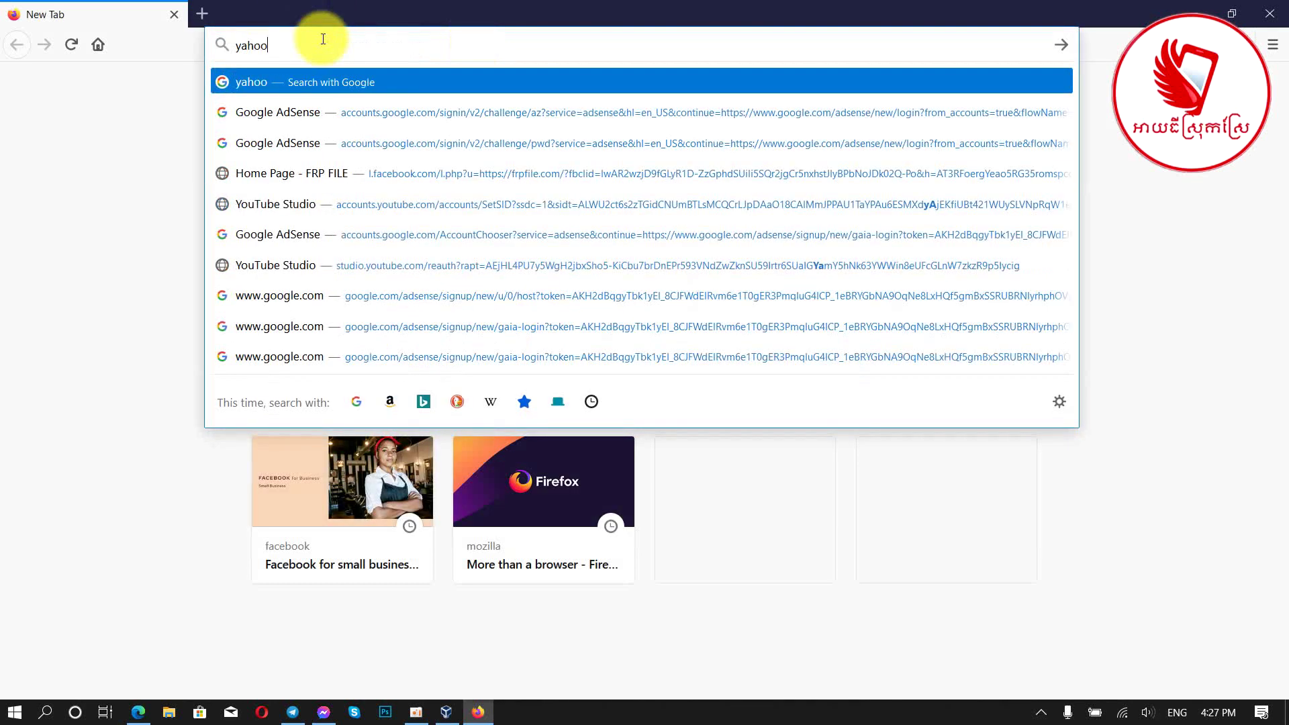
{"action": "type", "text": " search"}
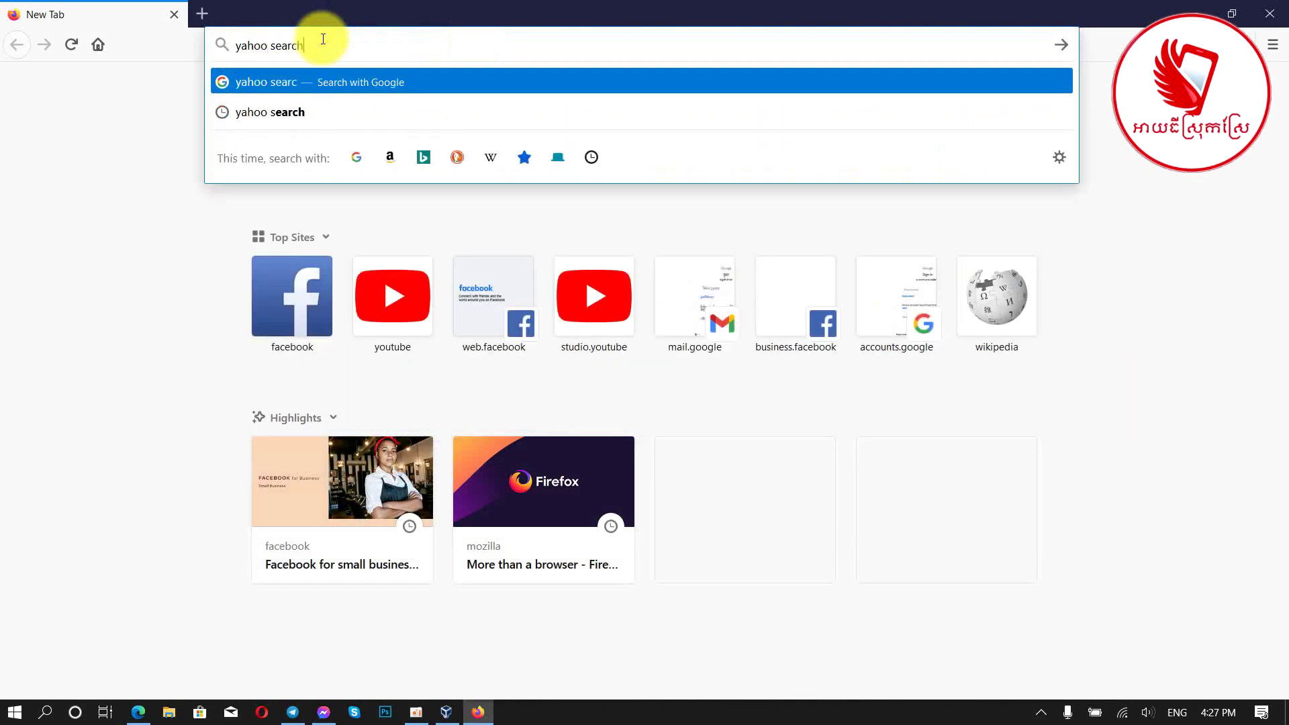
{"action": "key", "text": "Return"}
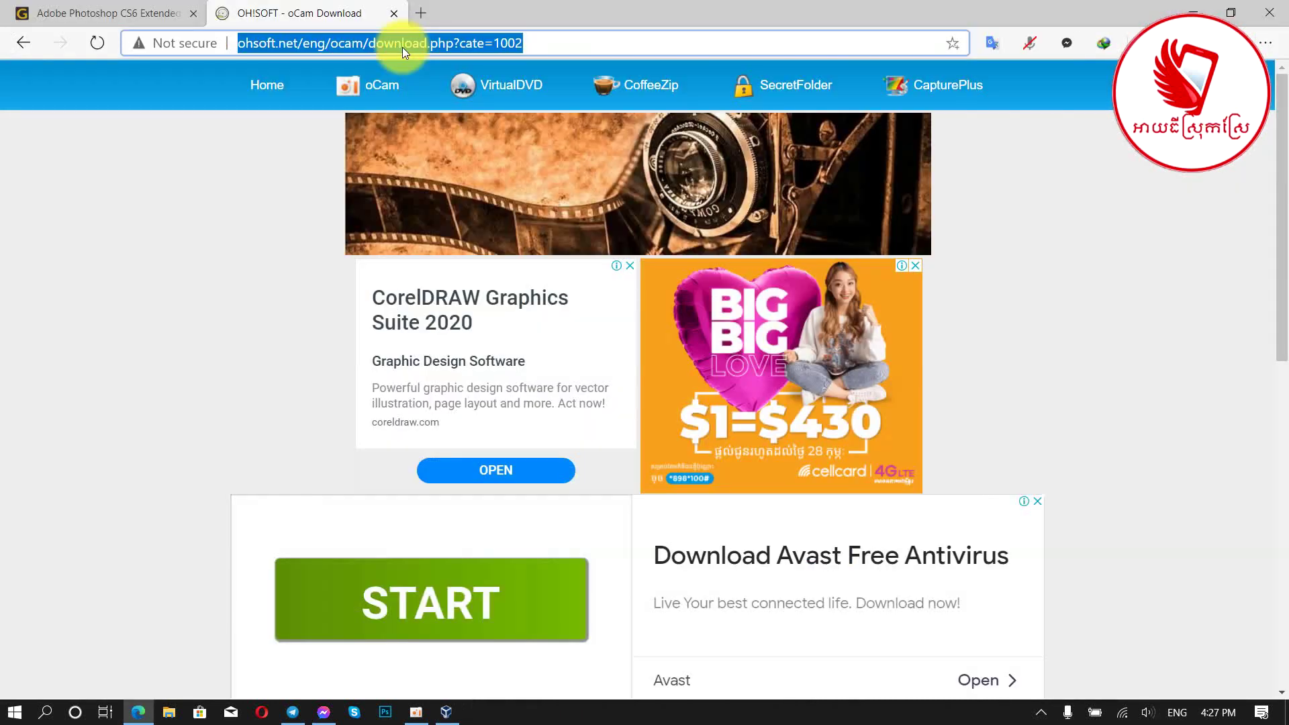
{"action": "type", "text": "windows"}
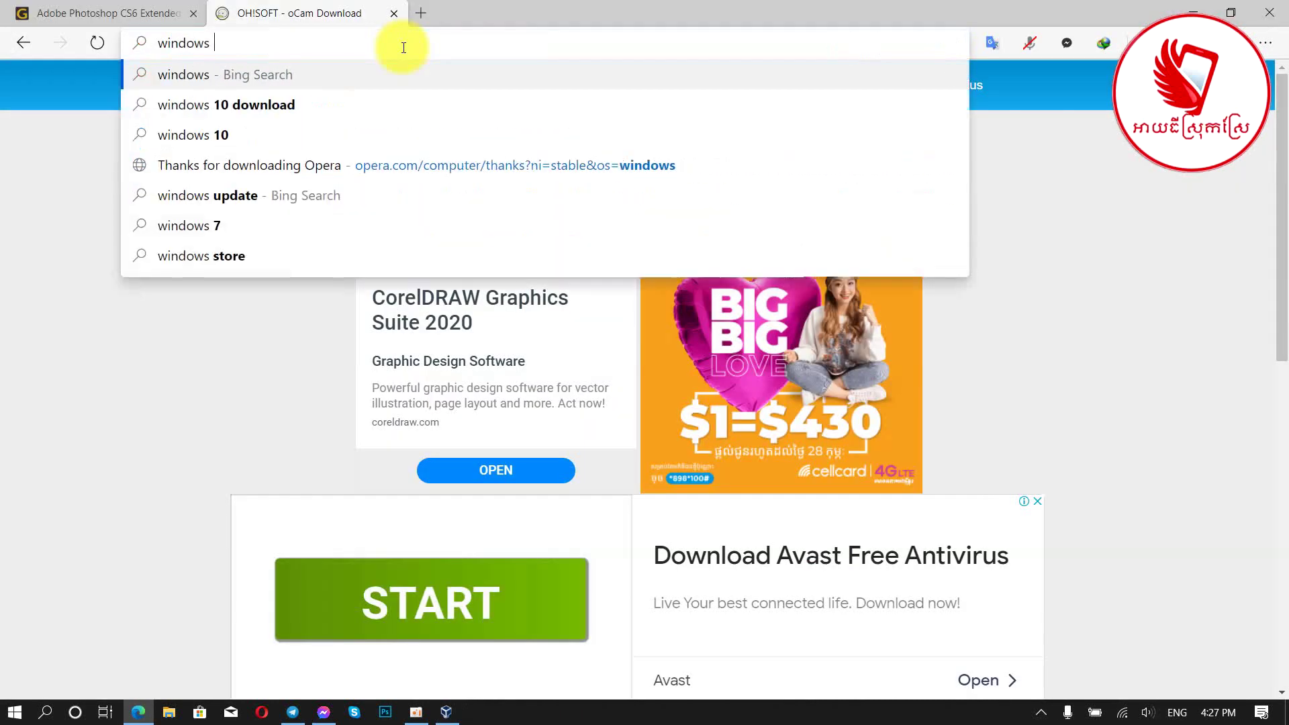
{"action": "type", "text": " 8.1 iso"}
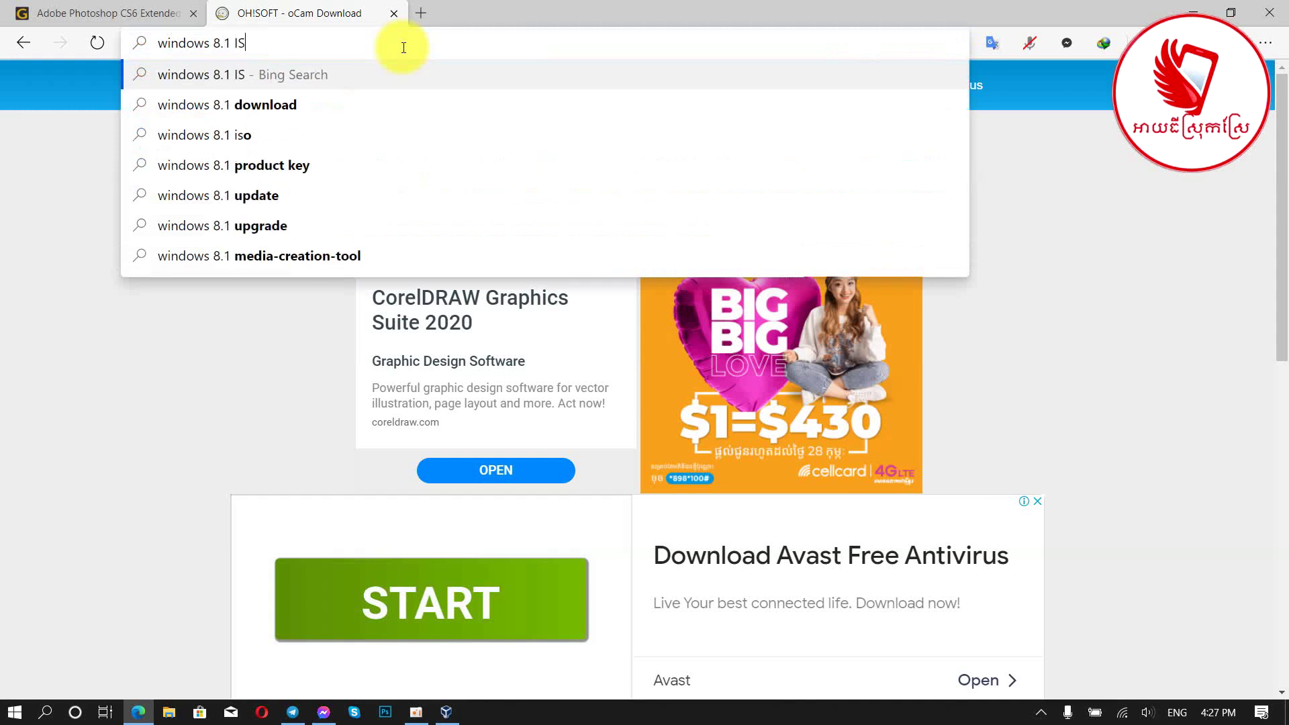
Step: Run the Bing search for 'windows 8.1 iso' and focus the Bing search box
{"action": "key", "text": "Return"}
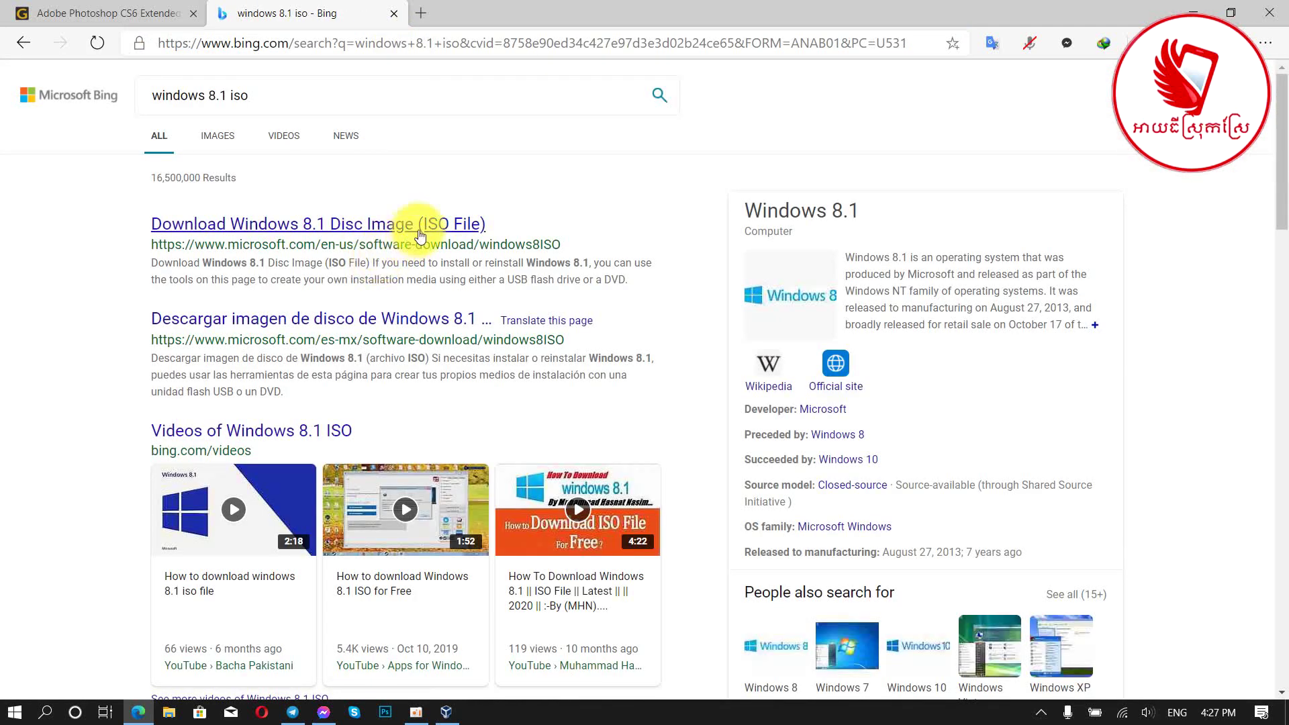
{"action": "left_click", "coordinate": [294, 93]}
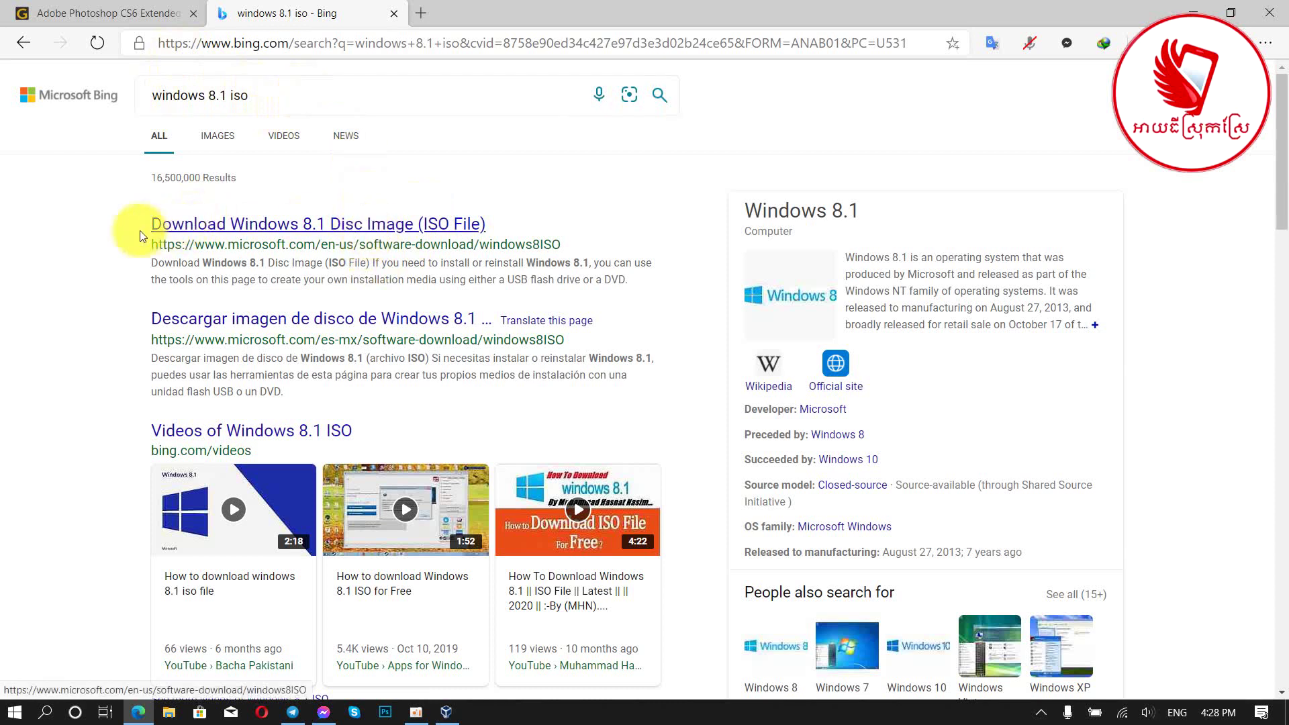
Step: Open Microsoft's Windows 8.1 disc image page and confirm the Windows 8.1 edition
{"action": "left_click", "coordinate": [345, 227]}
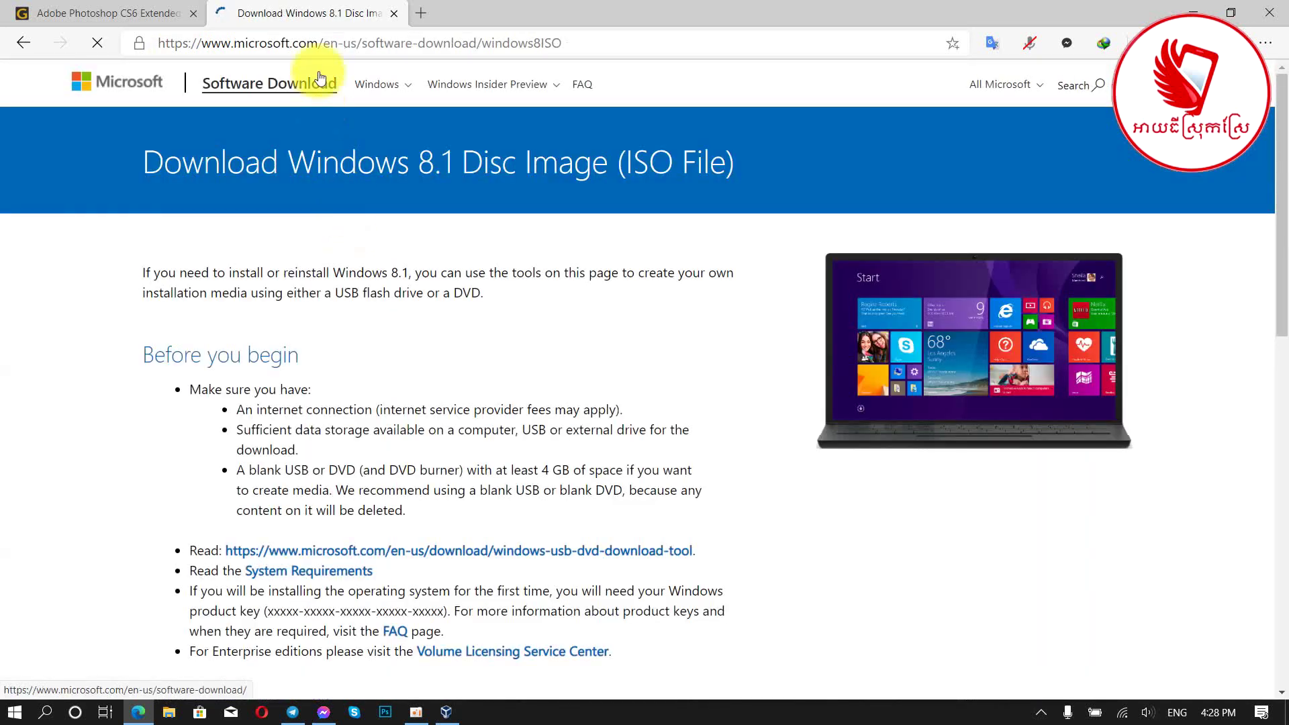
{"action": "scroll", "coordinate": [403, 309], "scroll_direction": "down", "scroll_amount": 10}
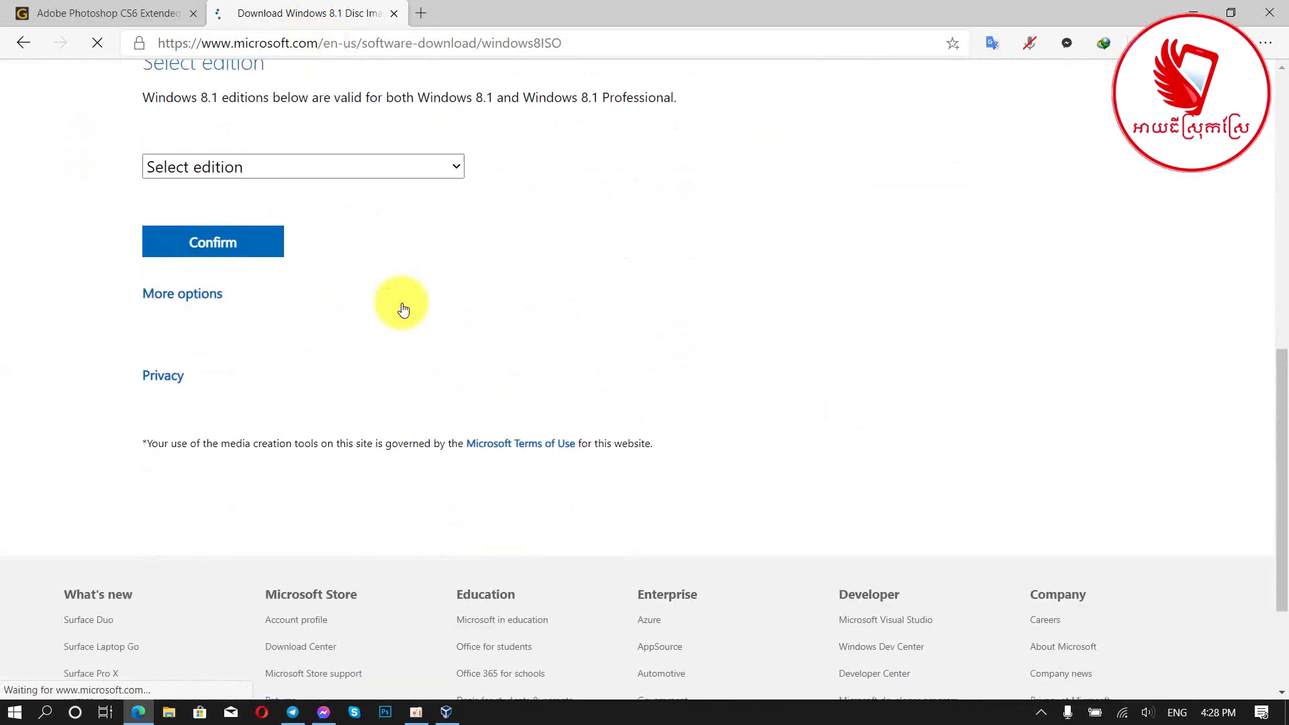
{"action": "scroll", "coordinate": [396, 289], "scroll_direction": "up", "scroll_amount": 2}
{"action": "left_click", "coordinate": [318, 235]}
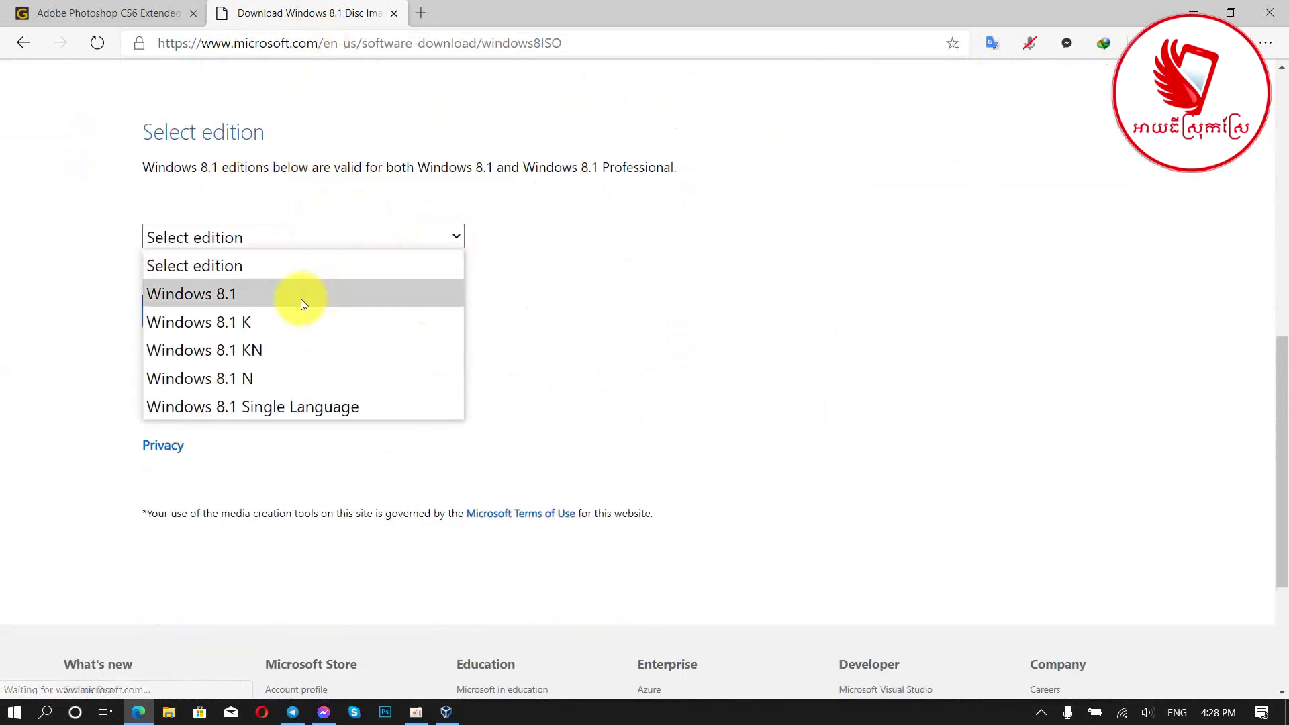
{"action": "left_click", "coordinate": [258, 295]}
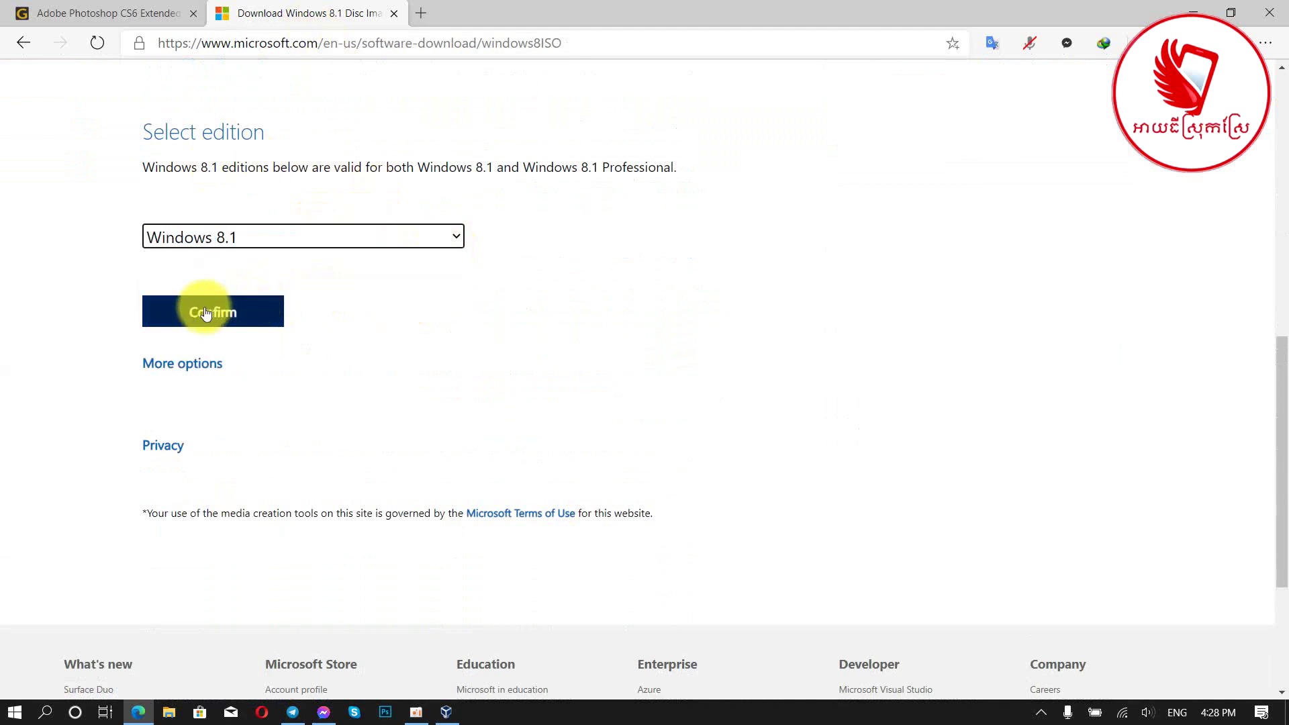
{"action": "left_click", "coordinate": [205, 314]}
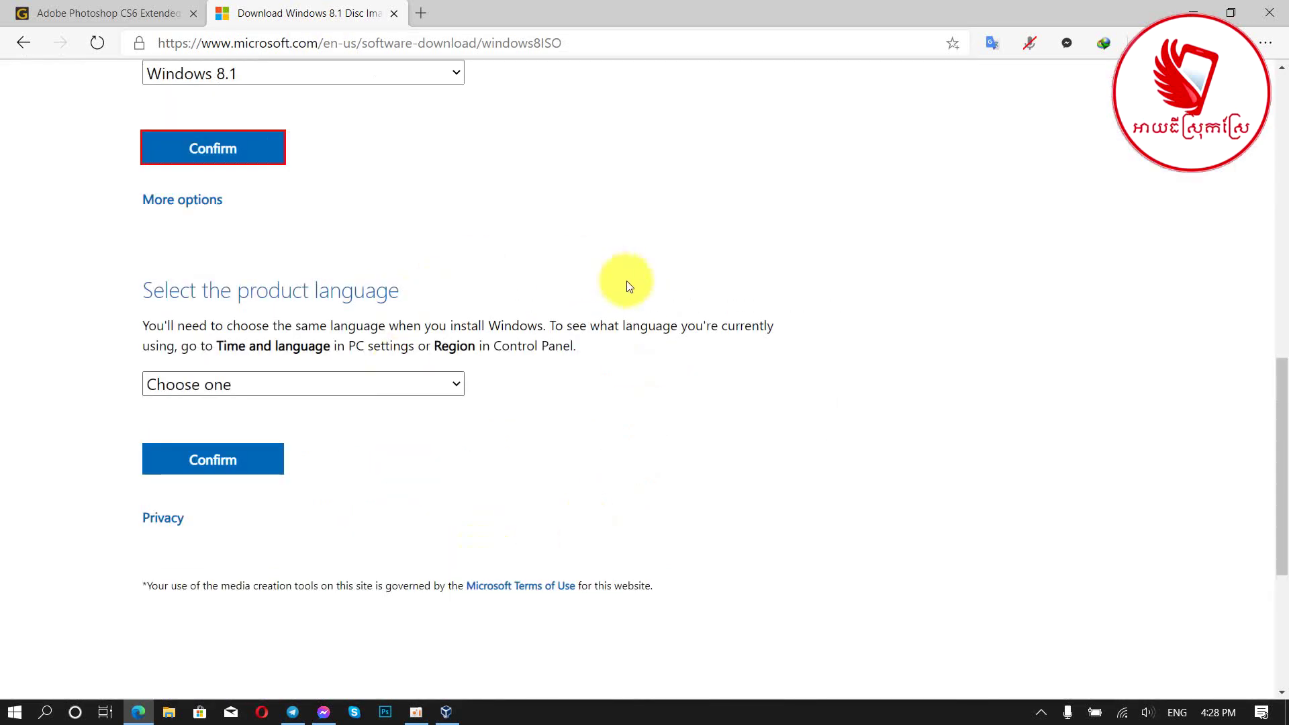
Step: Choose English as the product language and confirm to get the download links
{"action": "left_click", "coordinate": [361, 383]}
{"action": "left_click", "coordinate": [300, 302]}
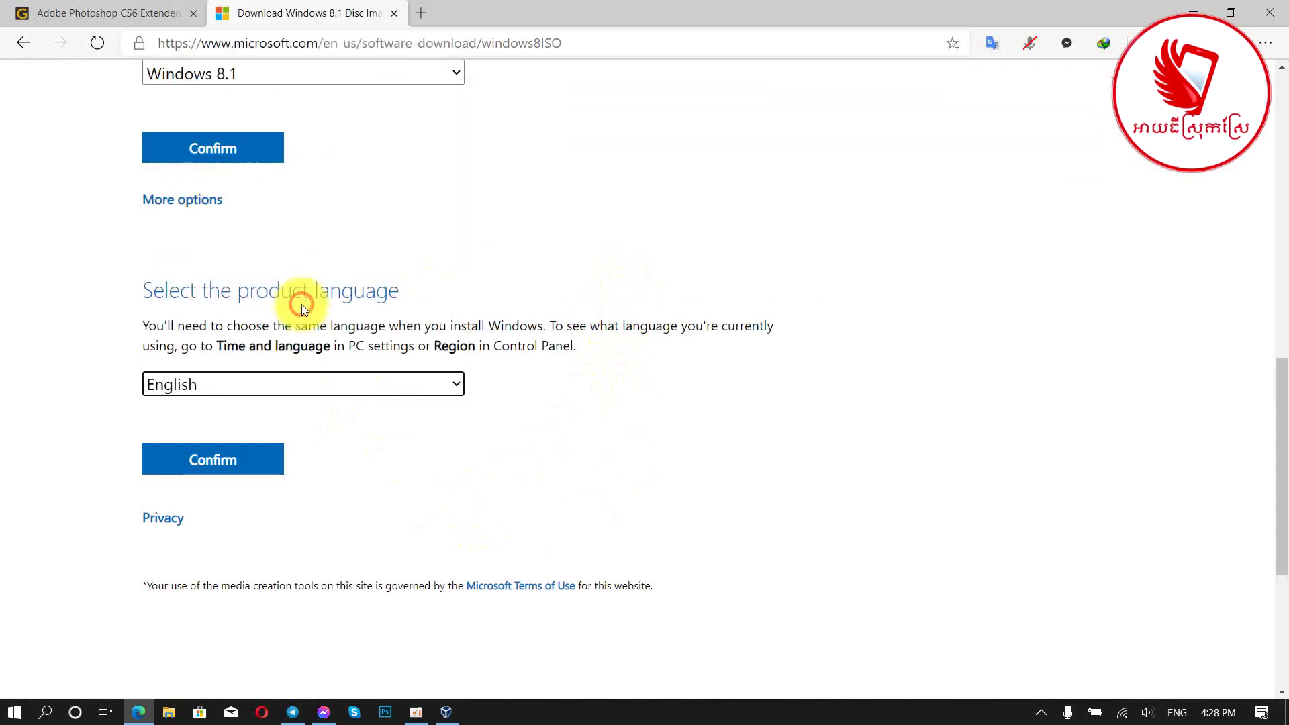
{"action": "scroll", "coordinate": [714, 298], "scroll_direction": "up", "scroll_amount": 3}
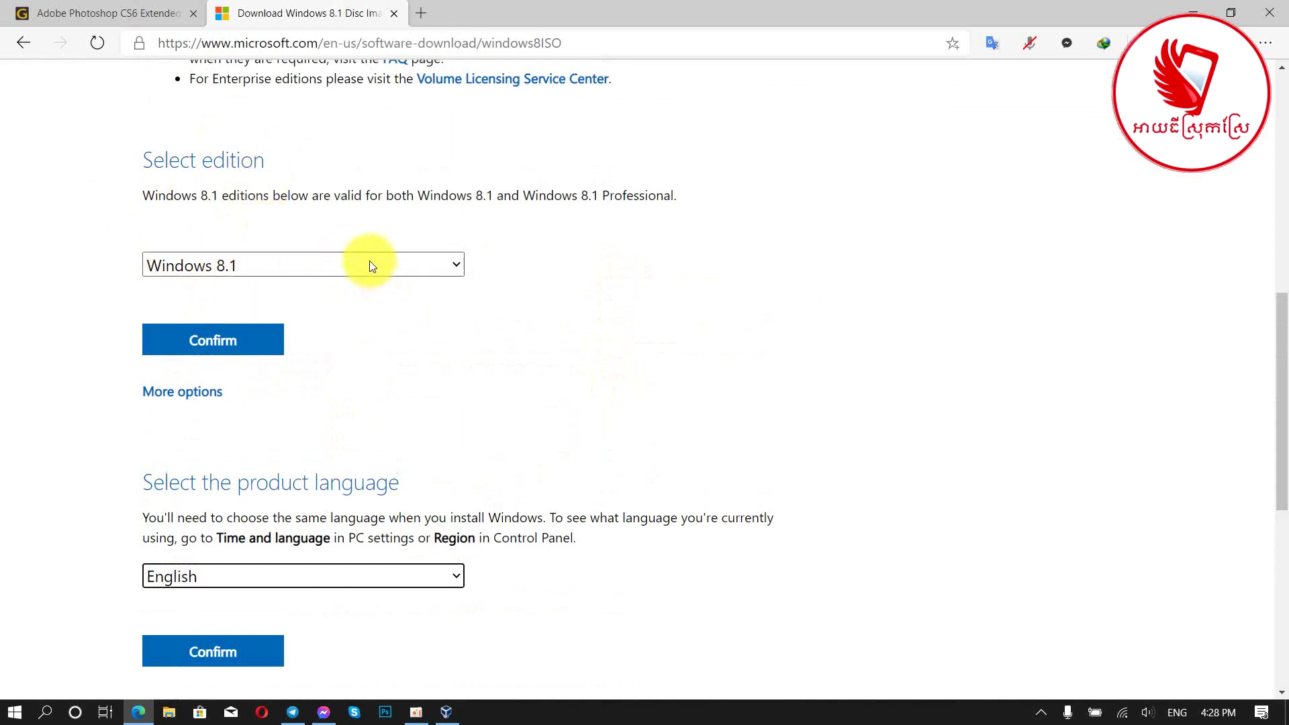
{"action": "scroll", "coordinate": [660, 337], "scroll_direction": "down", "scroll_amount": 3}
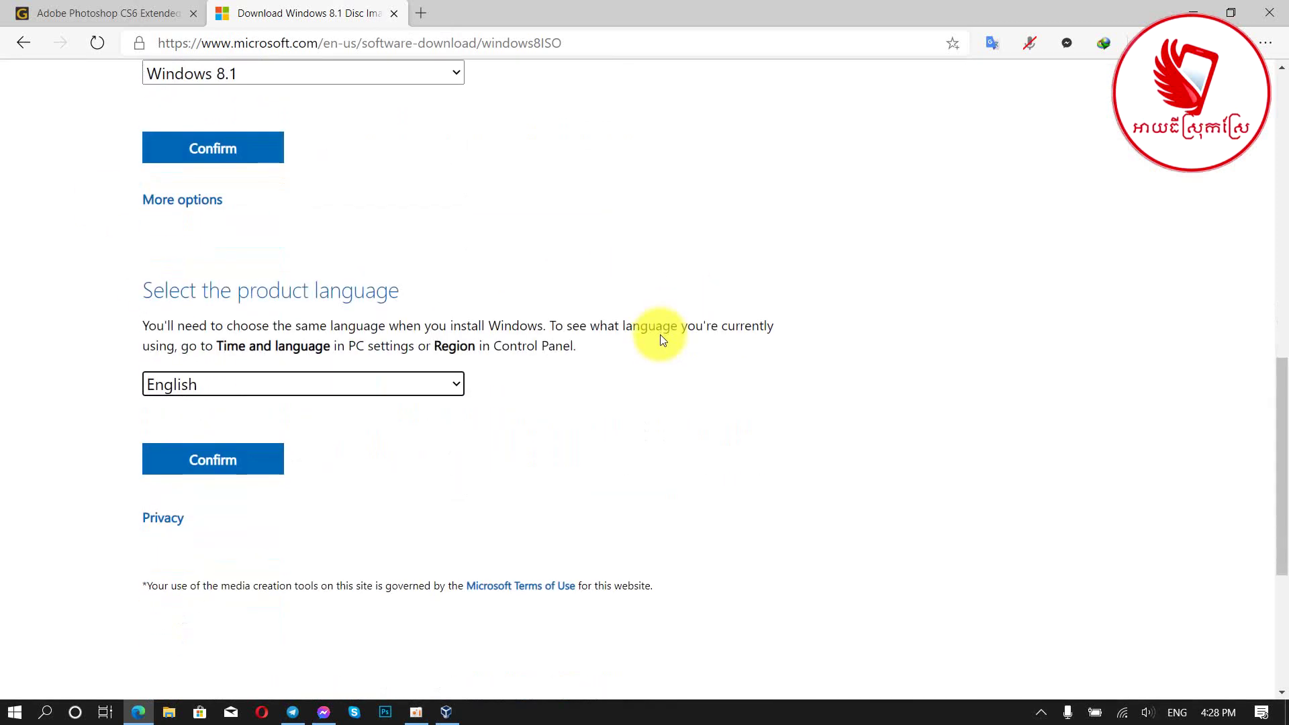
{"action": "scroll", "coordinate": [659, 334], "scroll_direction": "down", "scroll_amount": 2}
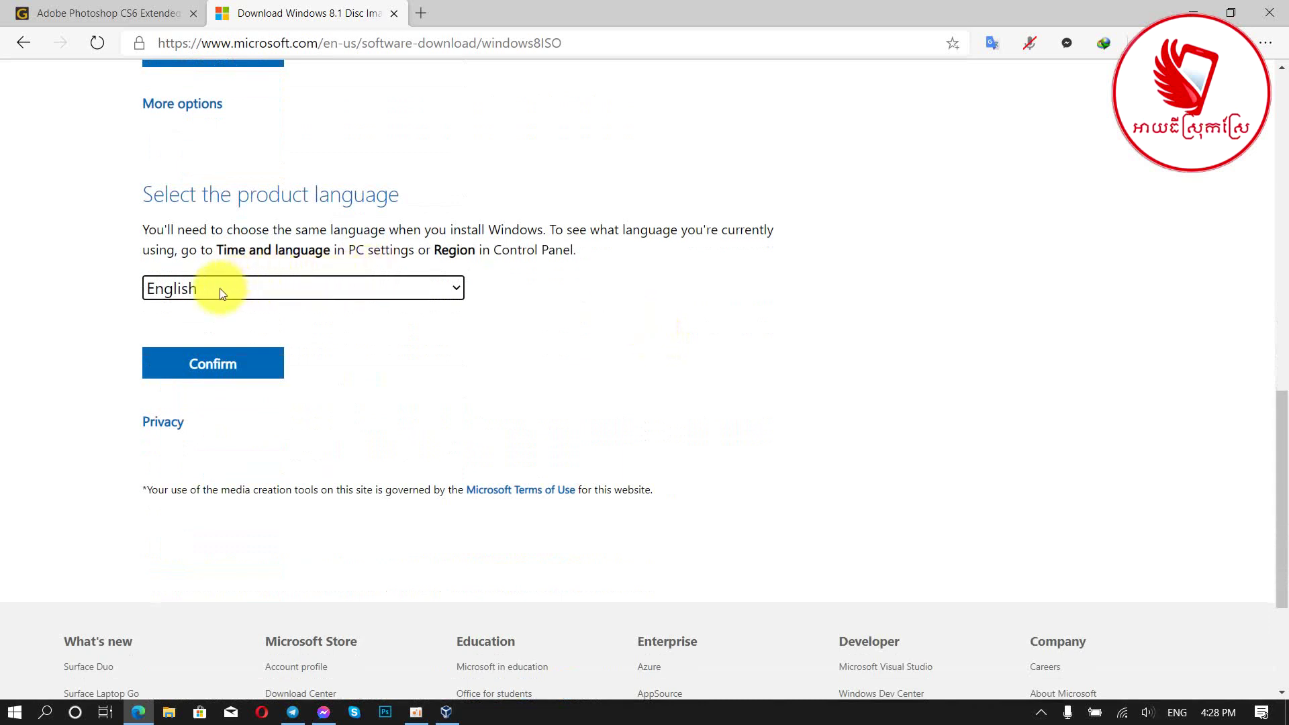
{"action": "left_click", "coordinate": [225, 368]}
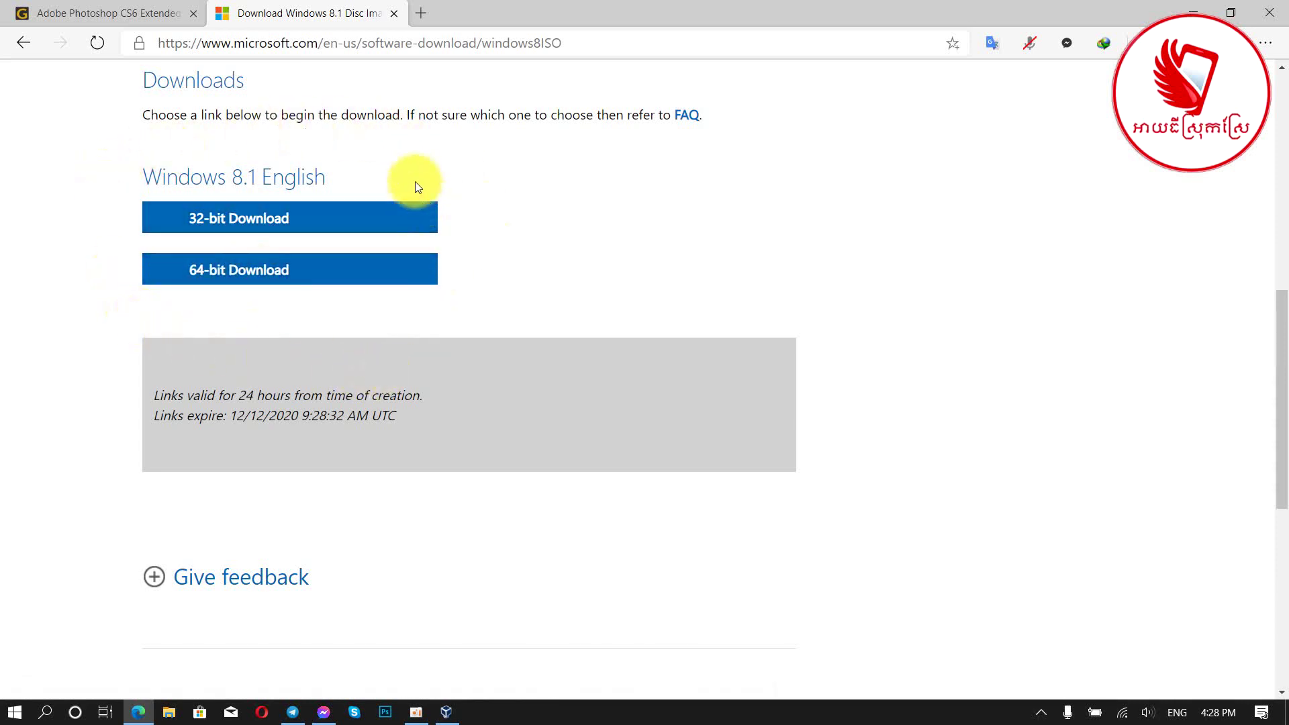
Step: Start the 64-bit ISO download, then cancel Win8.1_English_x64.iso from the full downloads list
{"action": "left_click", "coordinate": [293, 280]}
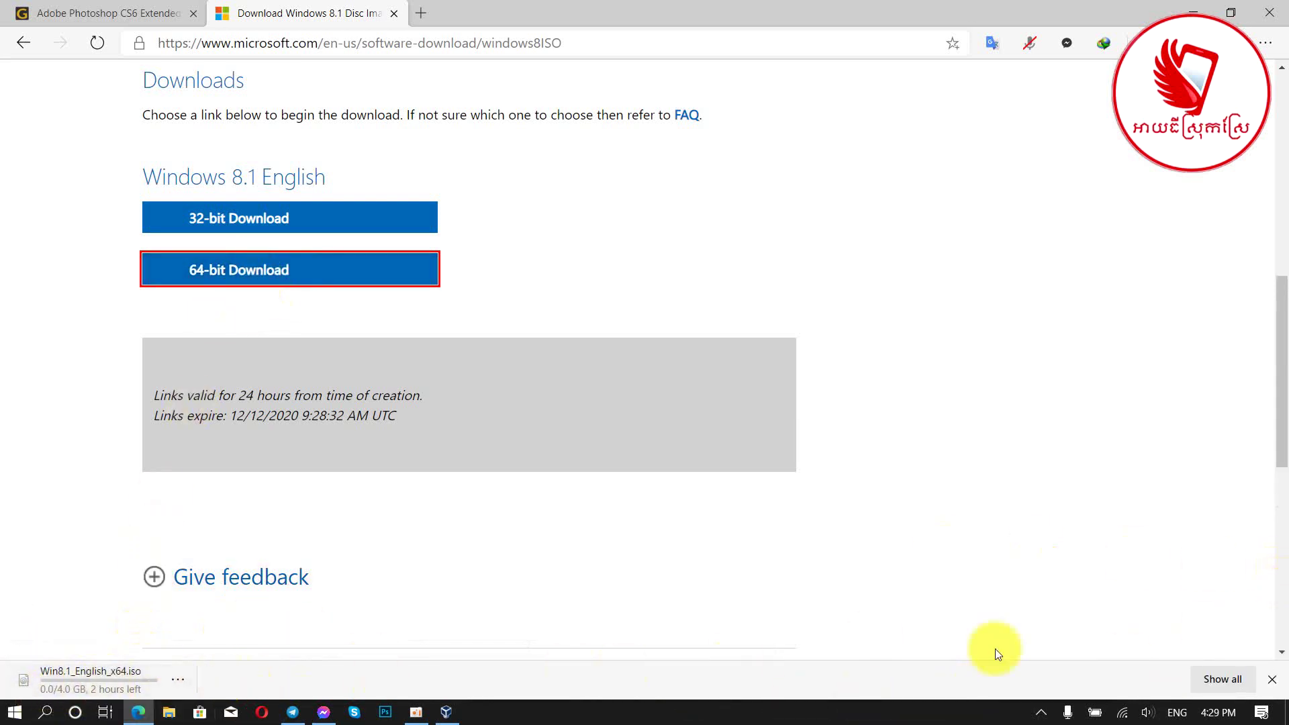
{"action": "left_click", "coordinate": [1226, 679]}
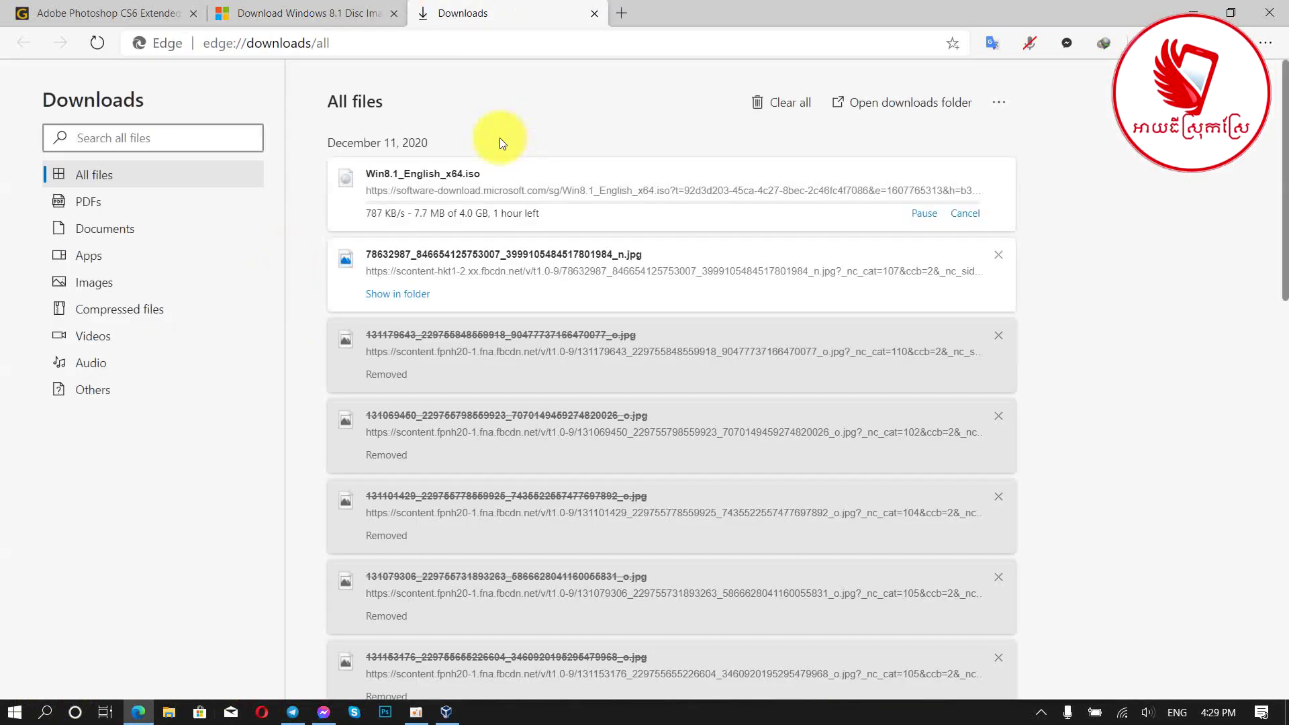
{"action": "left_click", "coordinate": [967, 213]}
Step: Minimize the Edge Downloads window and maximize the VirtualBox Manager
{"action": "left_click", "coordinate": [1192, 13]}
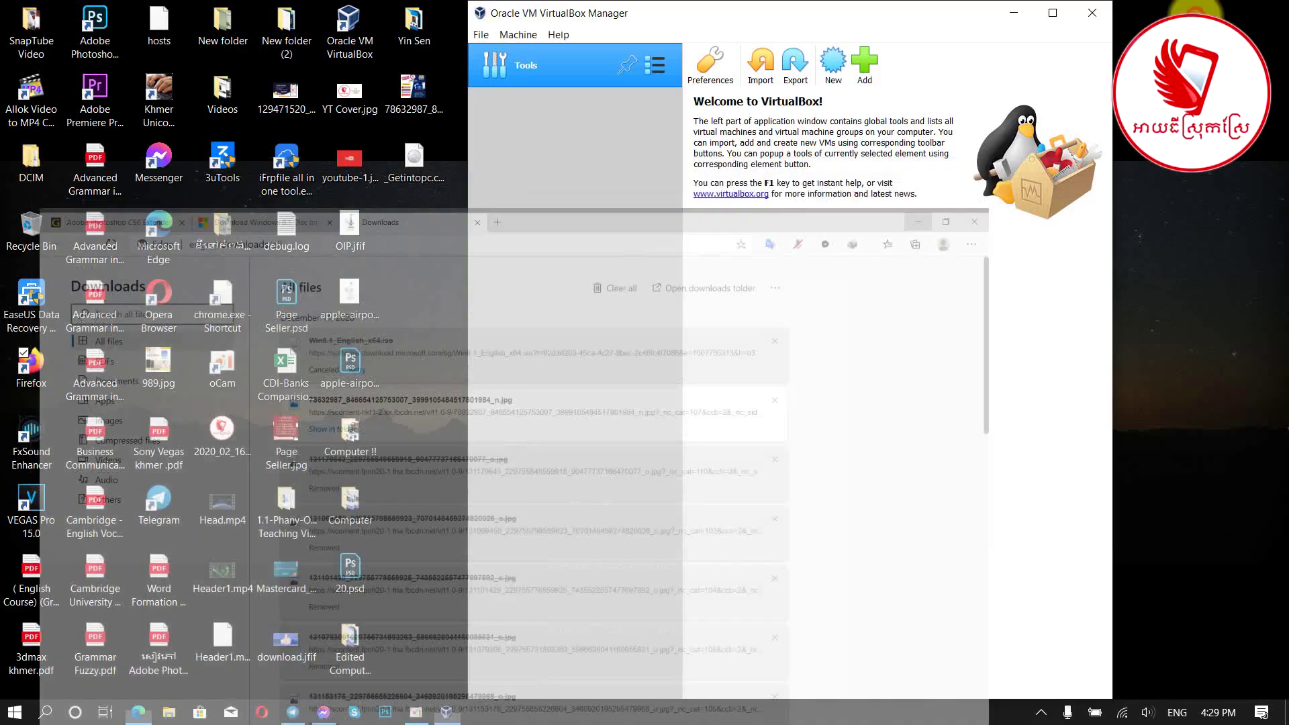
{"action": "left_click", "coordinate": [1052, 12]}
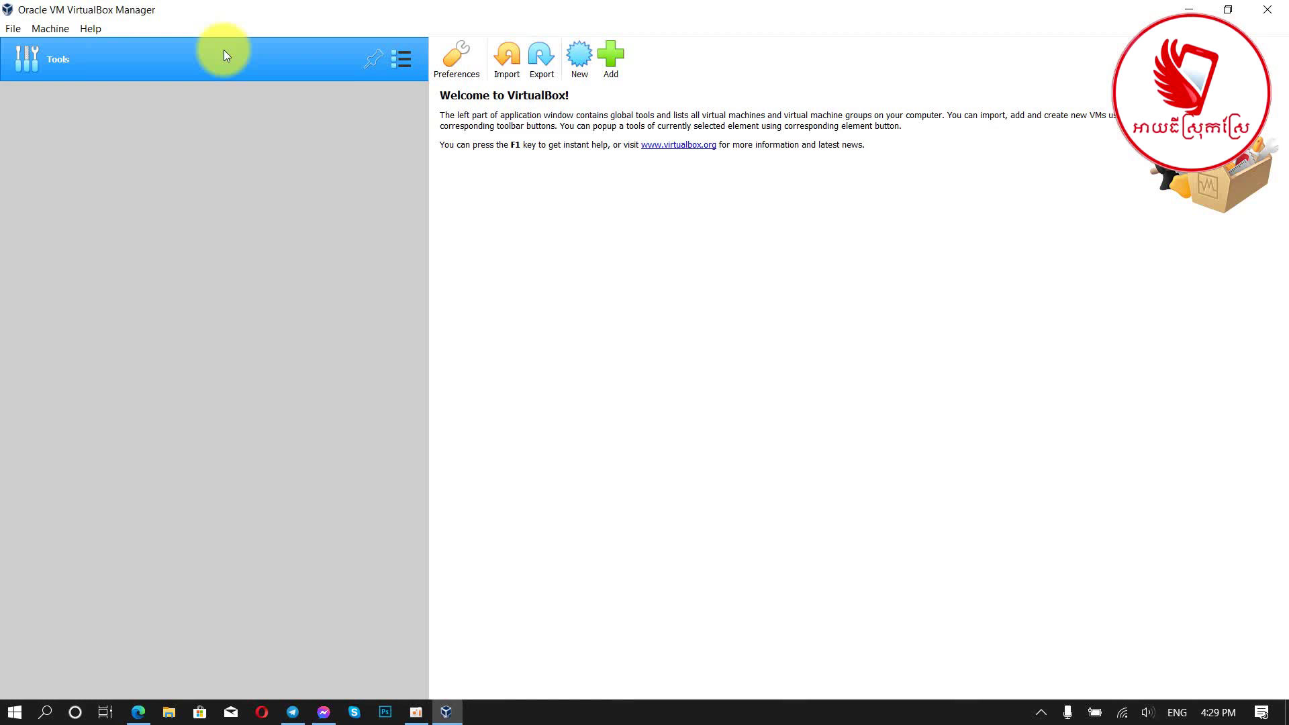
Step: Create a new VM named 'Windows 8.1', type Microsoft Windows, version Windows 8.1 (64-bit)
{"action": "left_click", "coordinate": [577, 59]}
{"action": "left_click", "coordinate": [629, 367]}
{"action": "type", "text": "W"}
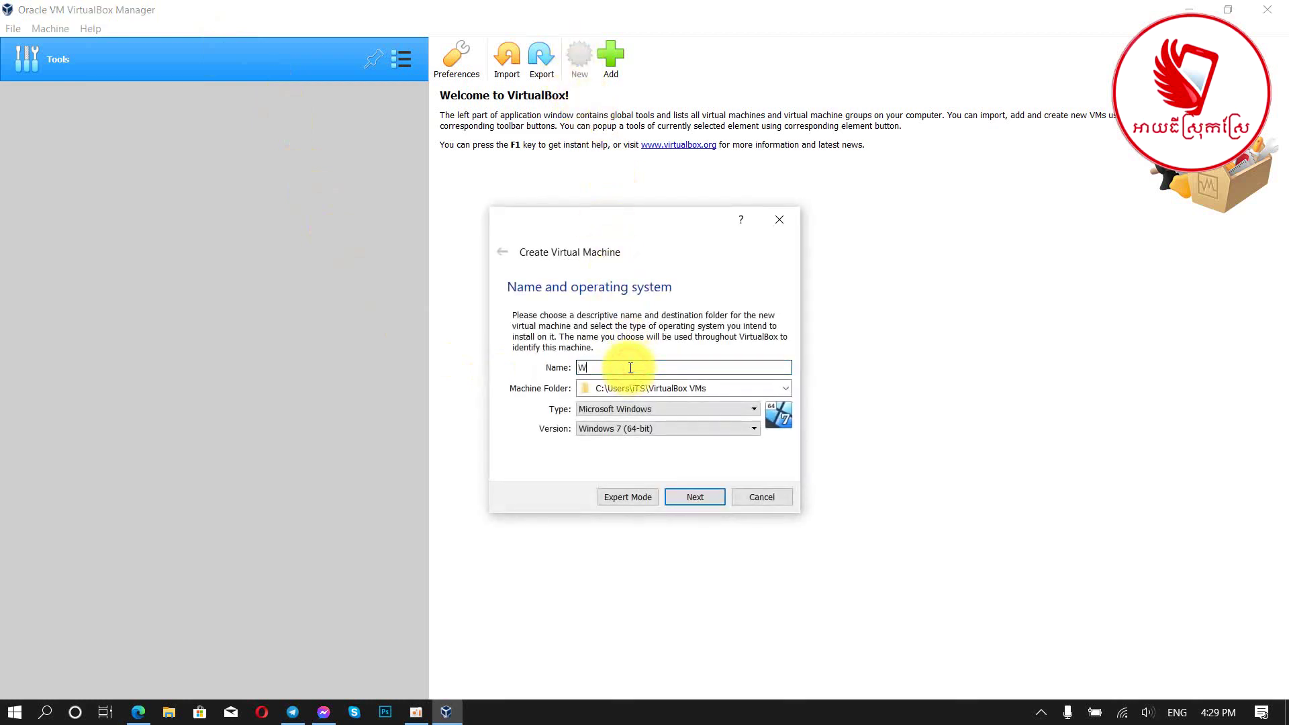
{"action": "type", "text": "indows 8.1"}
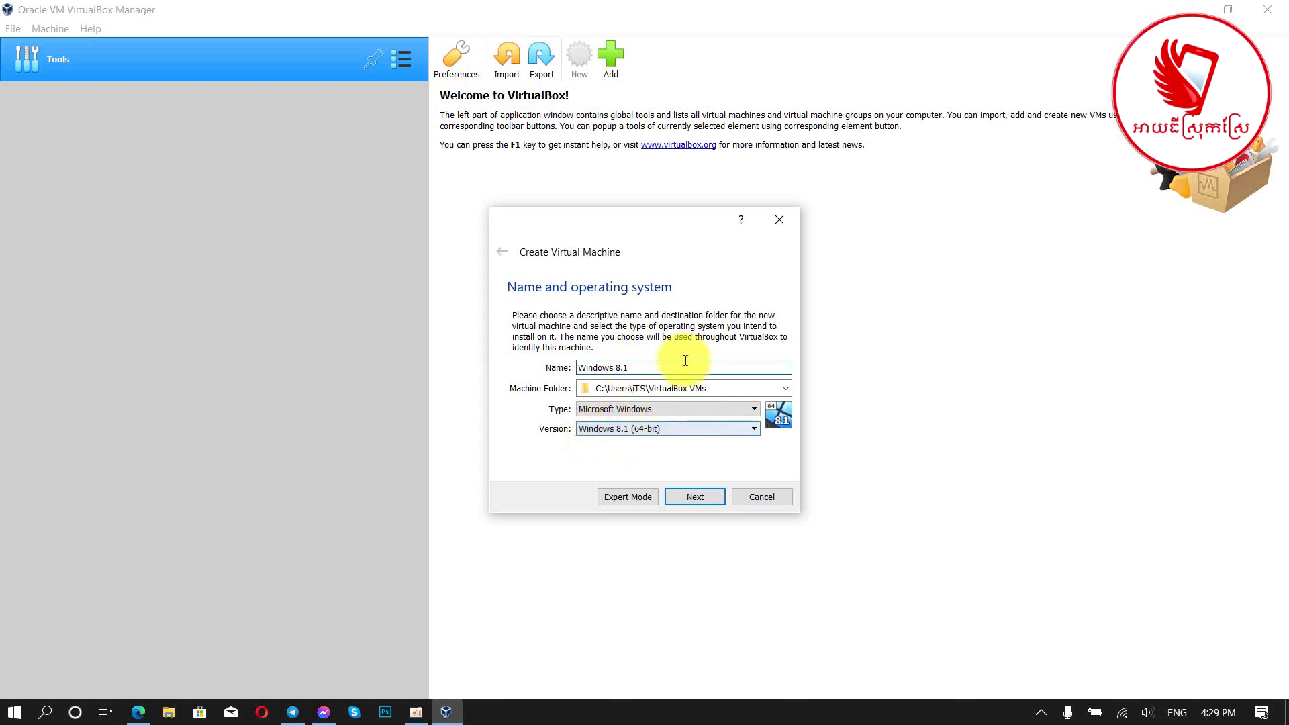
{"action": "left_click", "coordinate": [695, 409]}
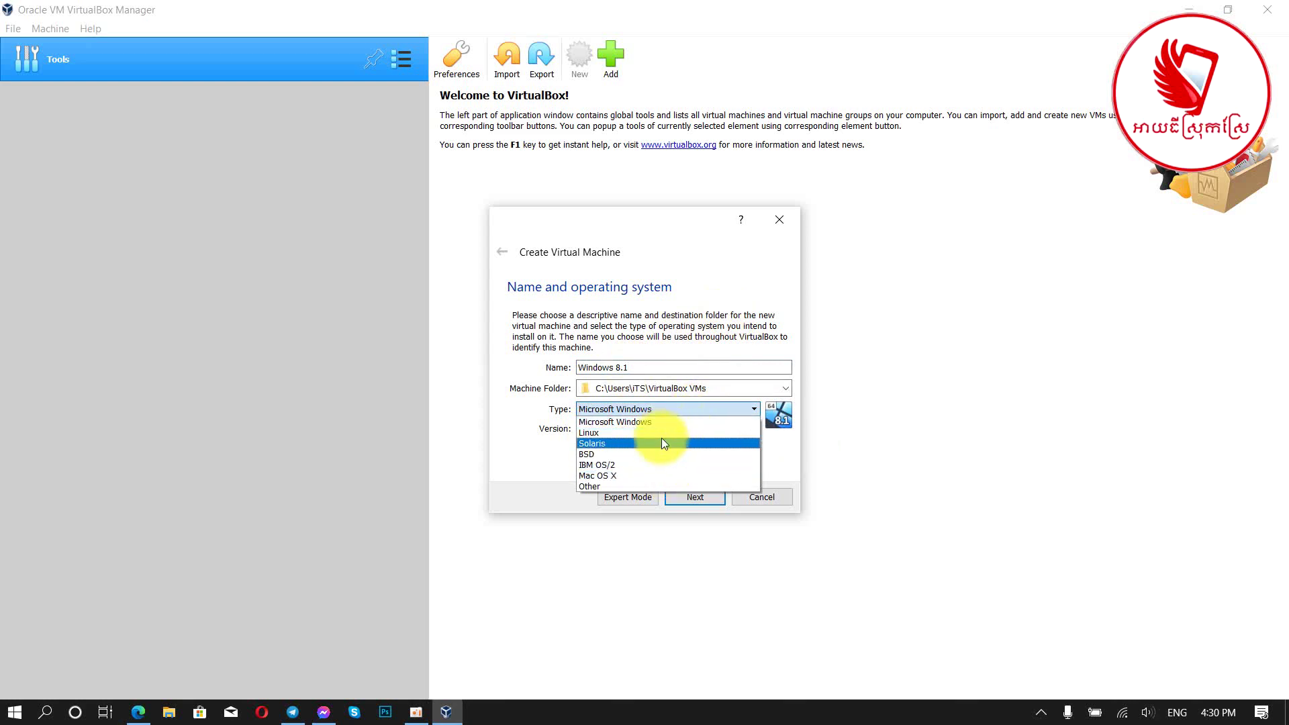
{"action": "left_click", "coordinate": [541, 454]}
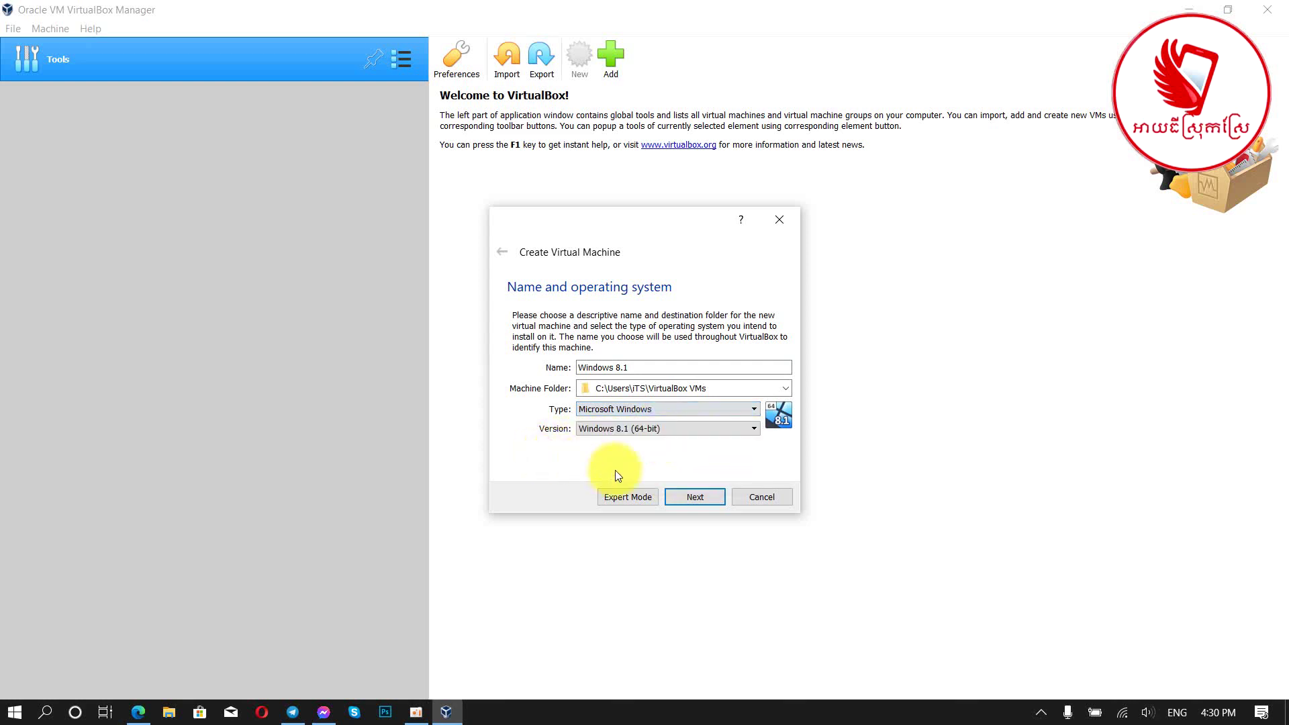
{"action": "left_click", "coordinate": [644, 412]}
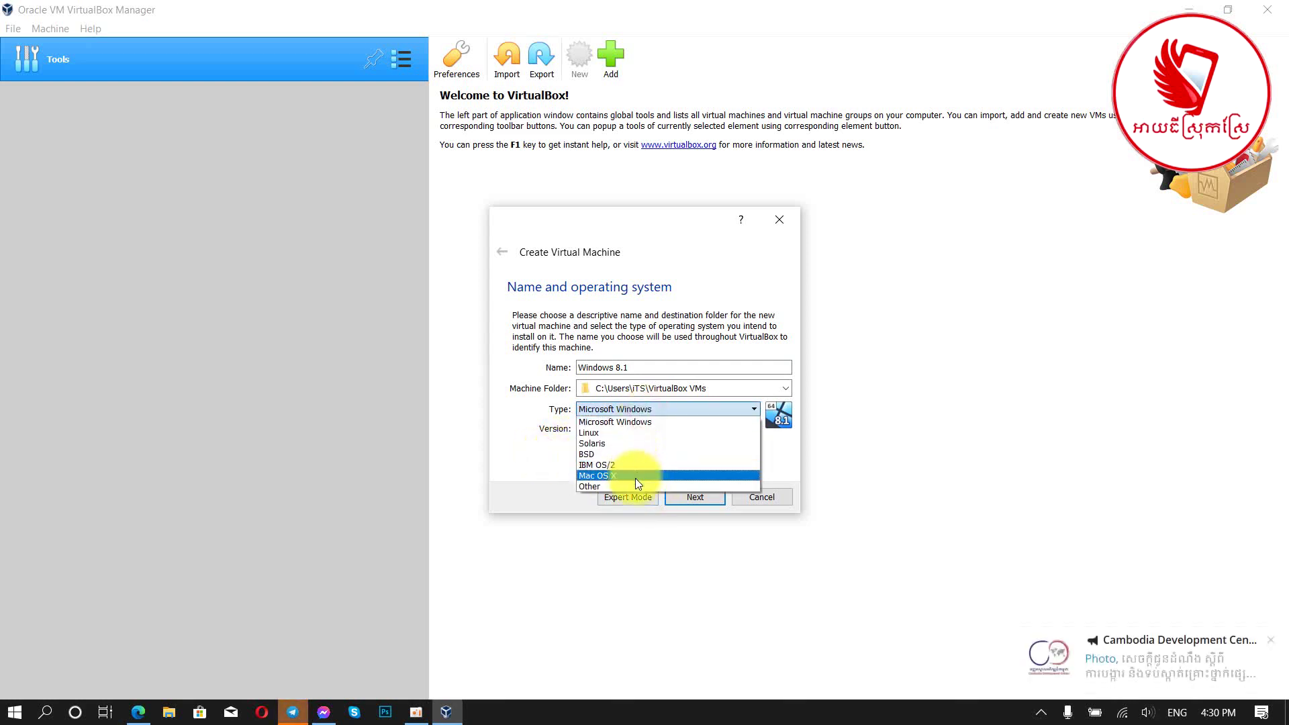
{"action": "left_click", "coordinate": [524, 458]}
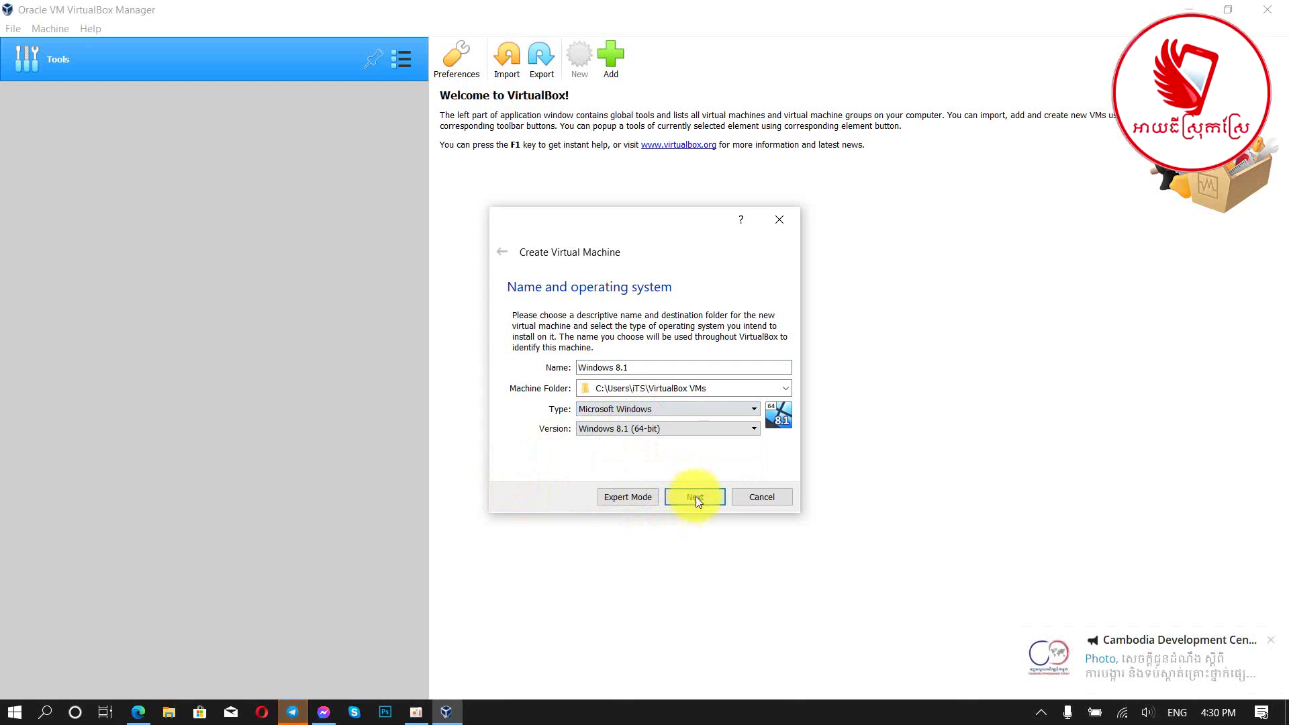
{"action": "left_click", "coordinate": [695, 497]}
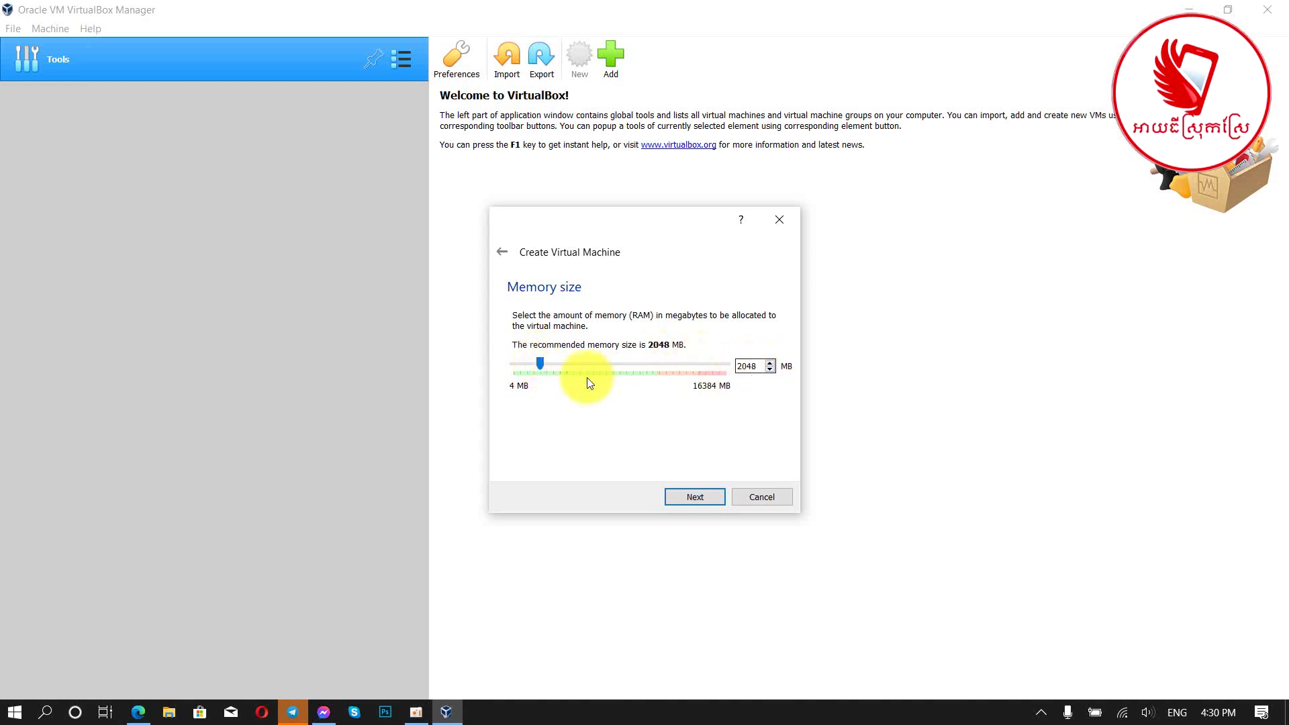
Step: Give the VM 4096 MB memory and a new 40 GB dynamically allocated VDI disk
{"action": "left_click_drag", "start_coordinate": [539, 363], "coordinate": [563, 369]}
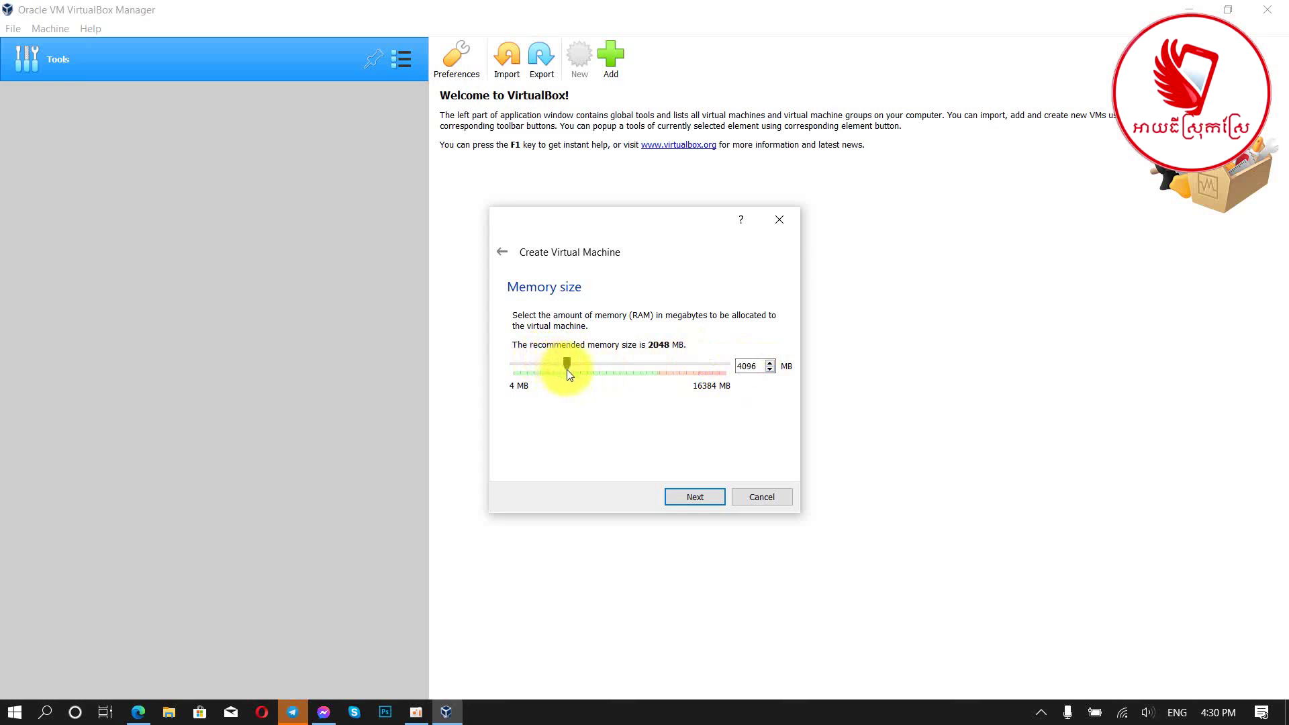
{"action": "left_click", "coordinate": [713, 495]}
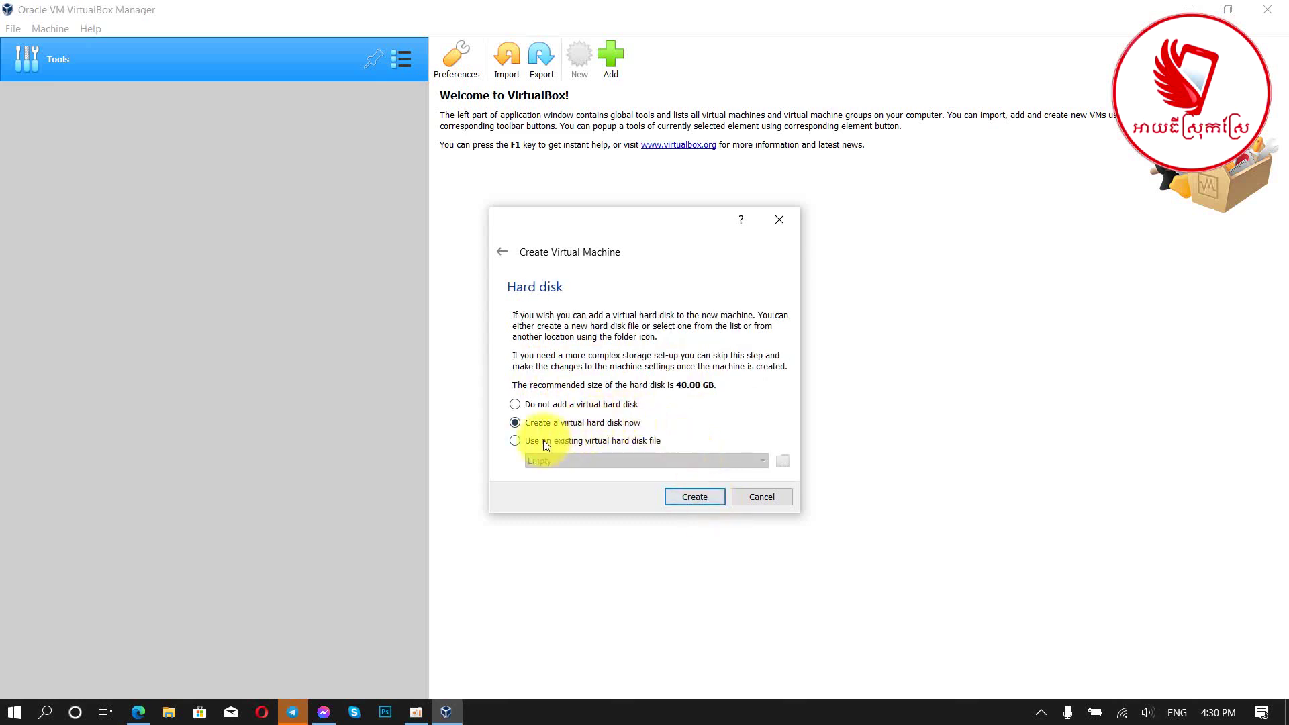
{"action": "left_click", "coordinate": [690, 498]}
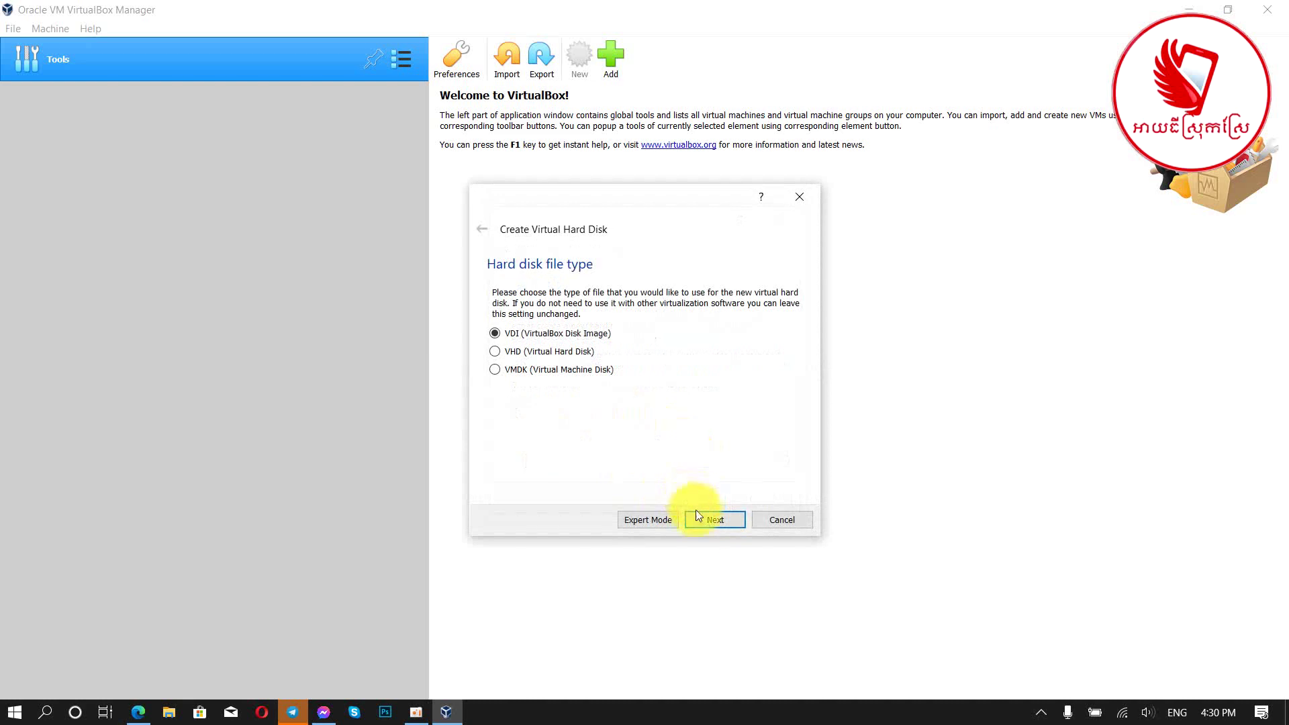
{"action": "left_click", "coordinate": [711, 527]}
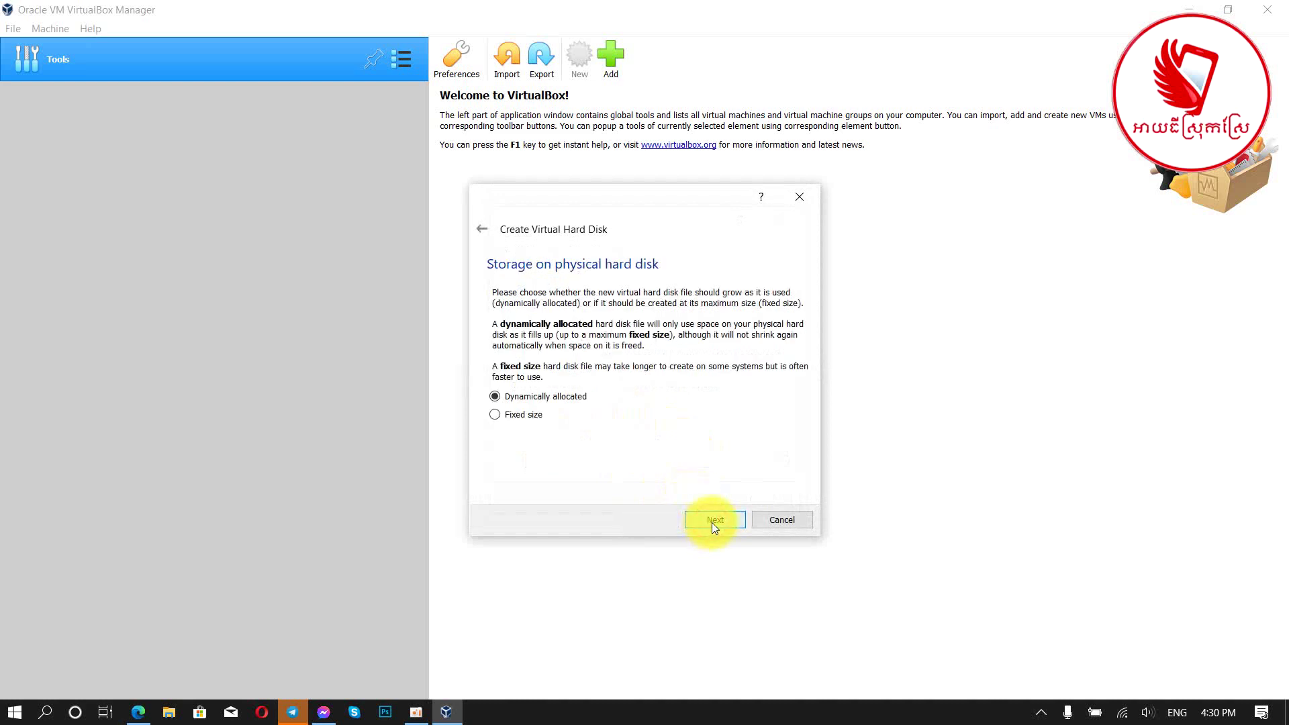
{"action": "left_click", "coordinate": [714, 521]}
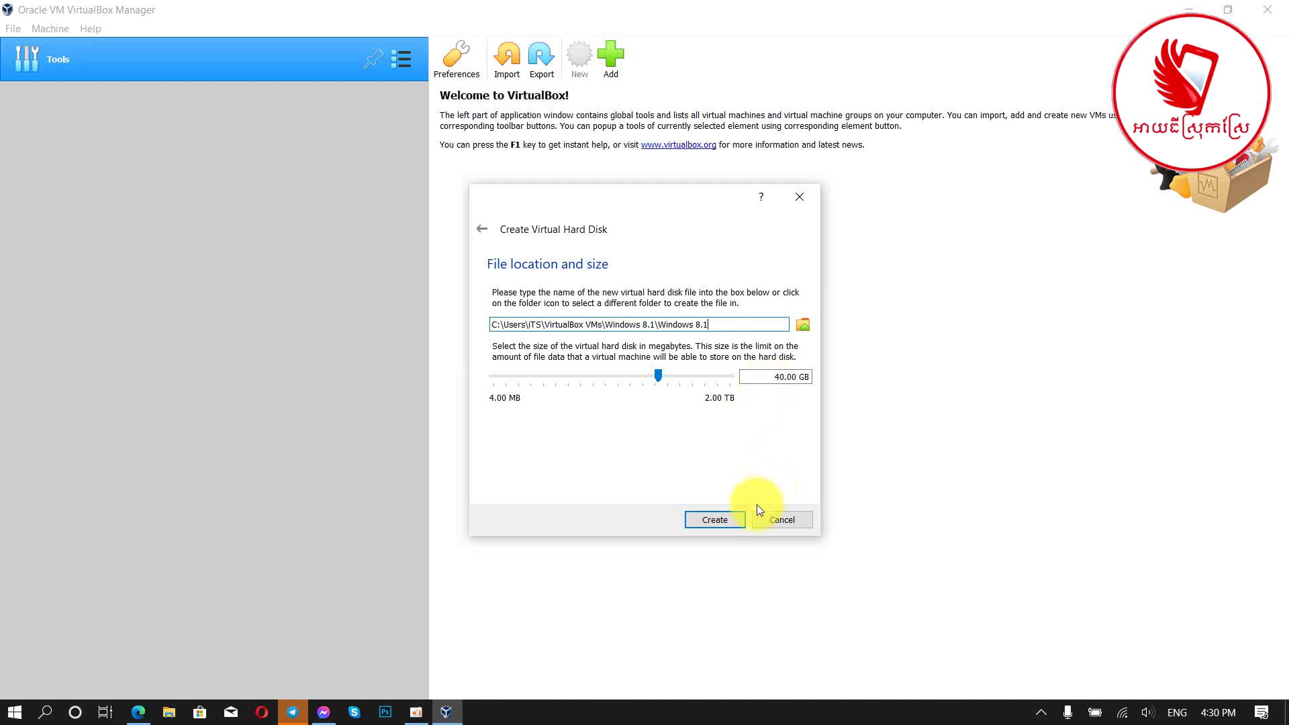
{"action": "left_click", "coordinate": [722, 518]}
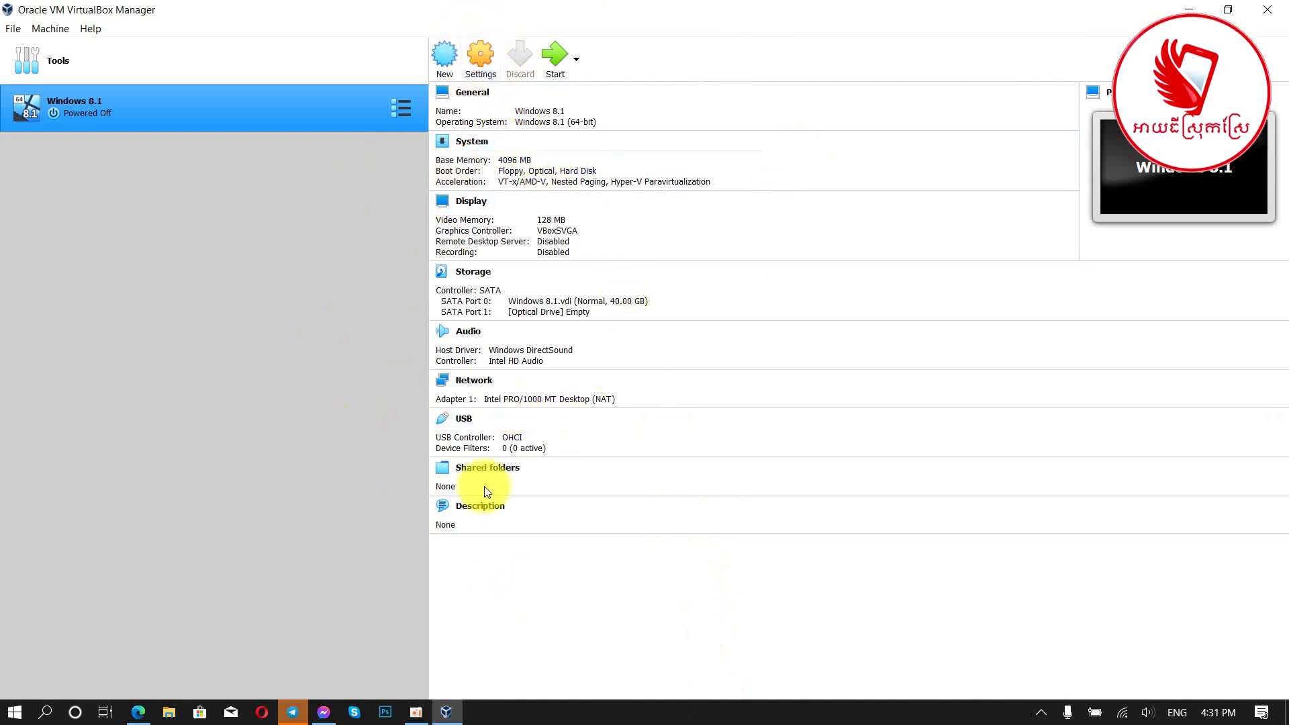
Step: Open the Windows 8.1 VM's Storage settings and select the empty optical drive
{"action": "left_click", "coordinate": [490, 62]}
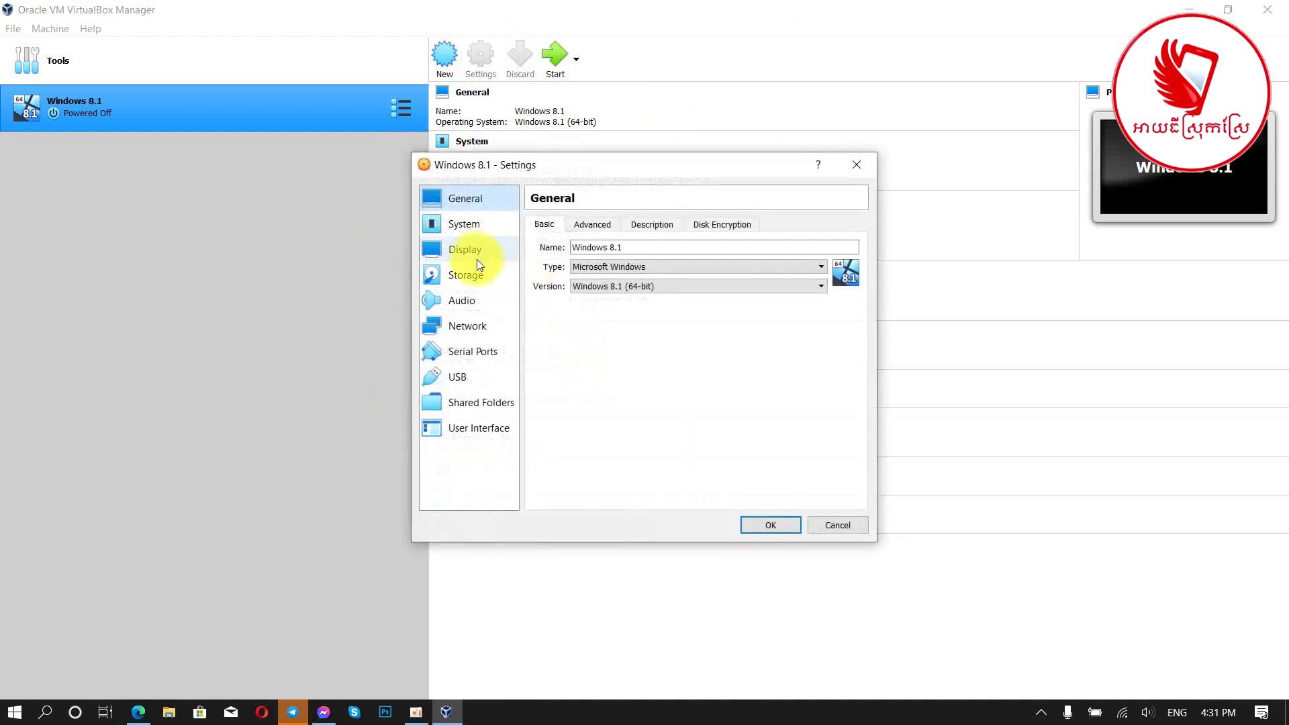
{"action": "left_click", "coordinate": [473, 276]}
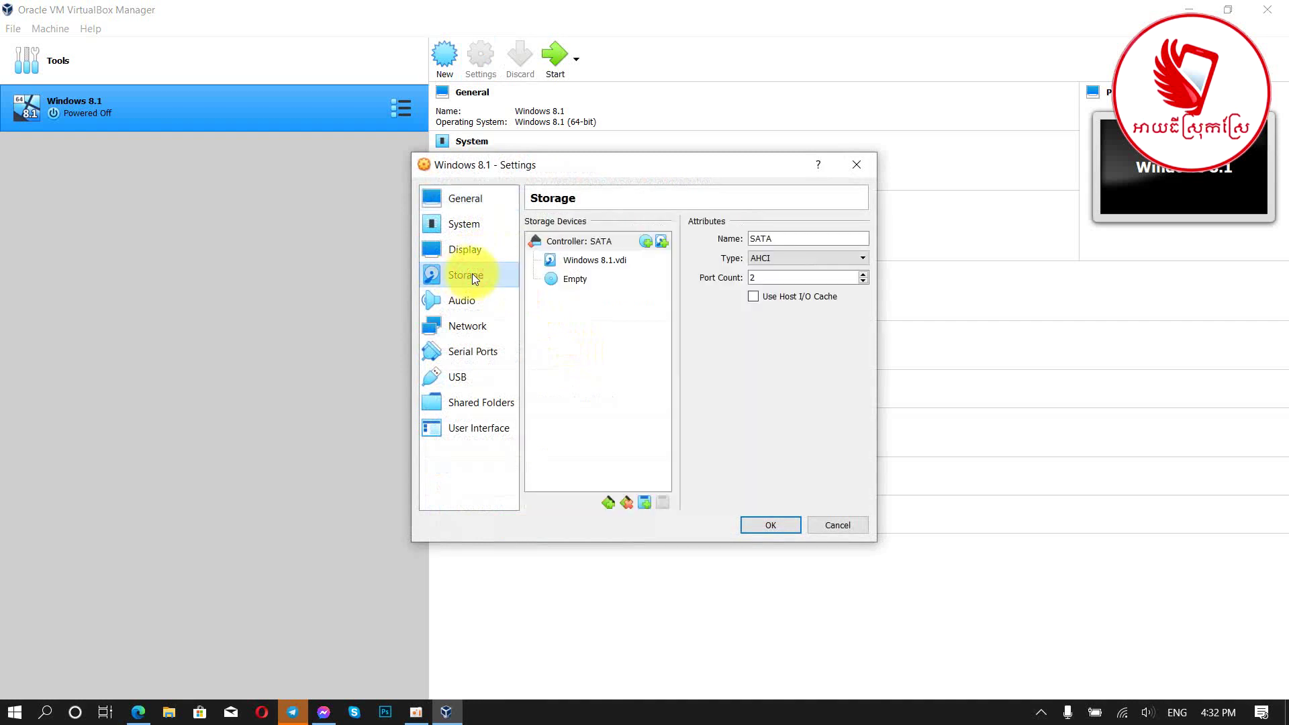
{"action": "left_click", "coordinate": [561, 281]}
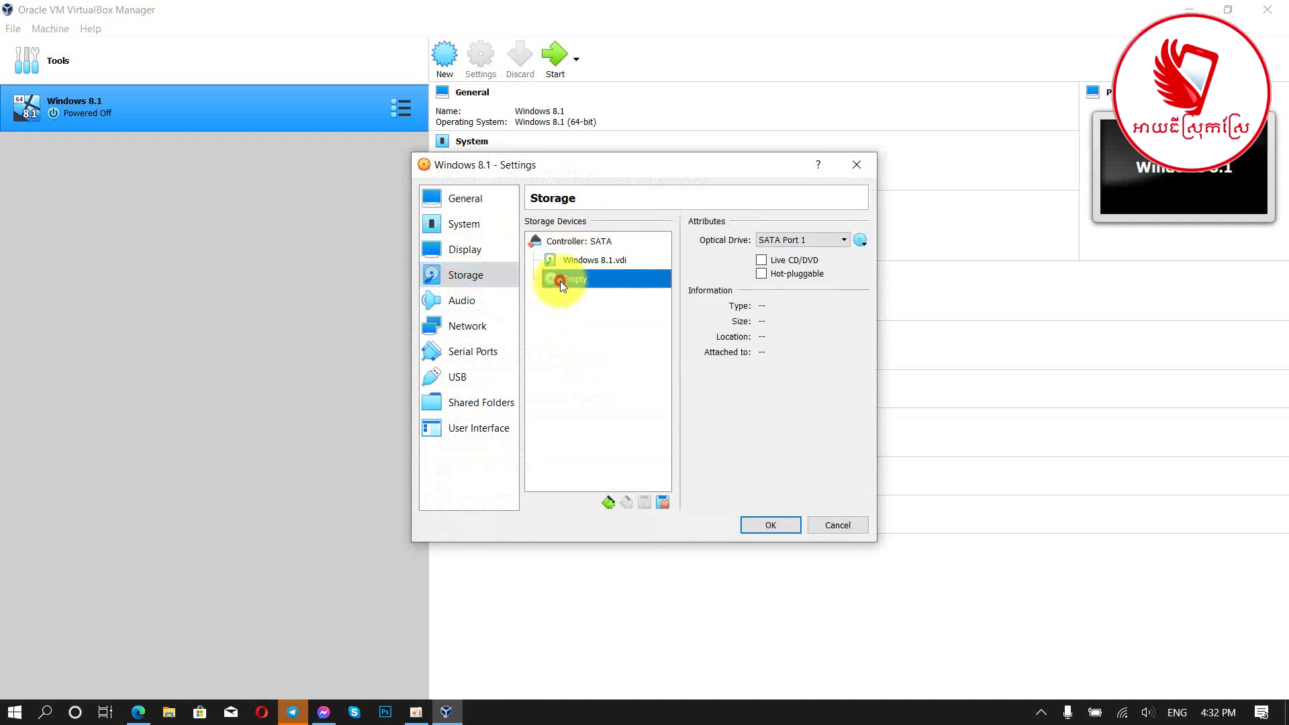
Step: Attach the Windows ISO from the Desktop to the optical drive and save the settings
{"action": "left_click", "coordinate": [859, 239]}
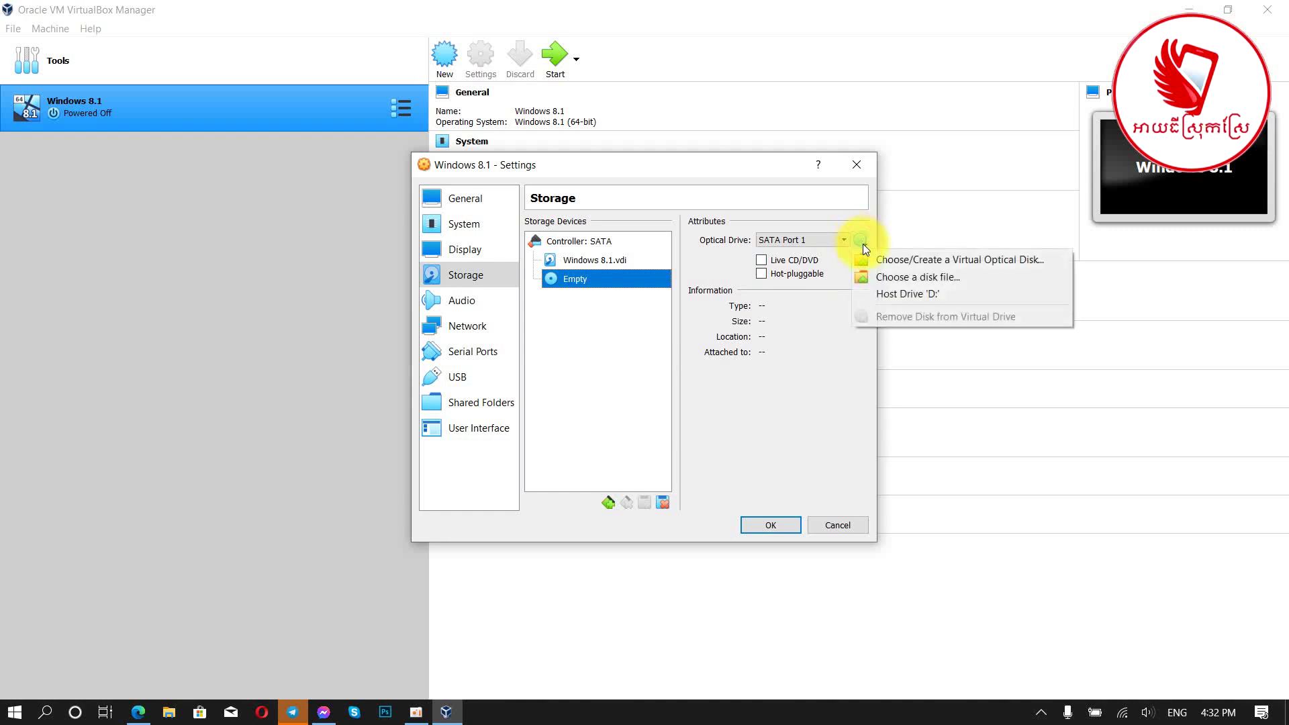
{"action": "left_click", "coordinate": [880, 277]}
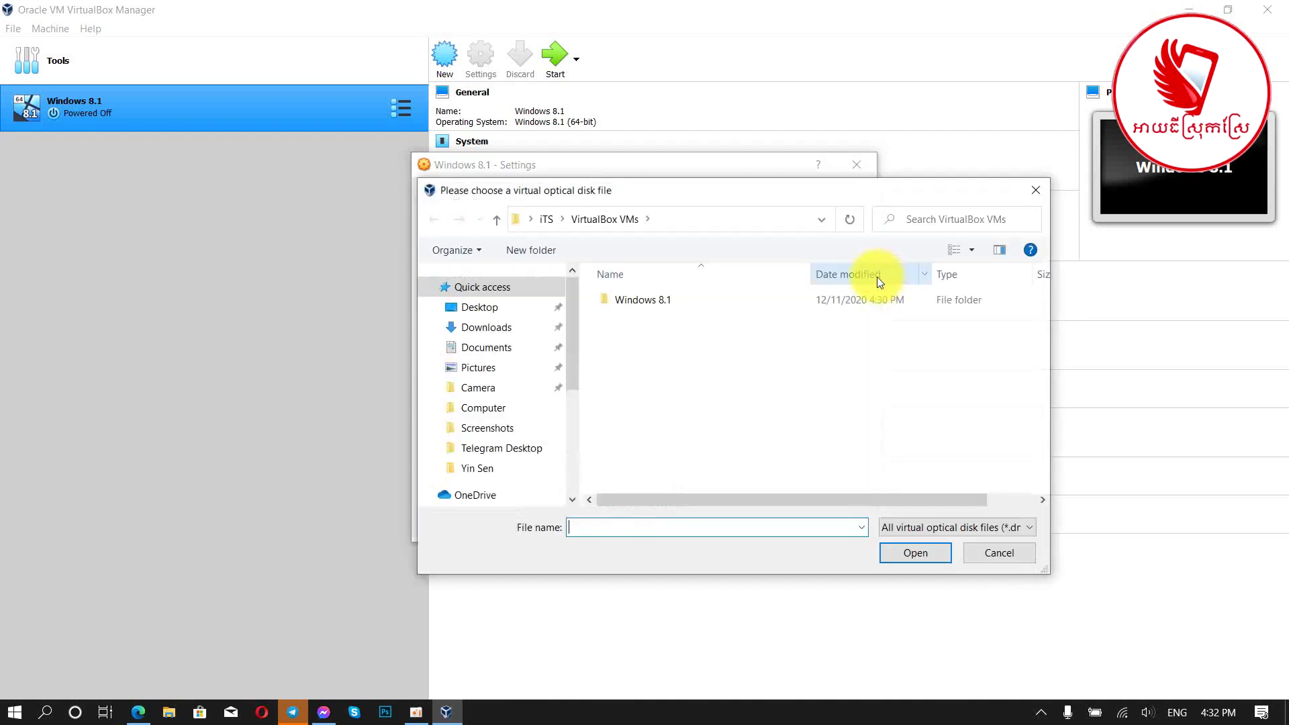
{"action": "left_click", "coordinate": [474, 306]}
{"action": "scroll", "coordinate": [716, 376], "scroll_direction": "down", "scroll_amount": 2}
{"action": "left_click", "coordinate": [725, 445]}
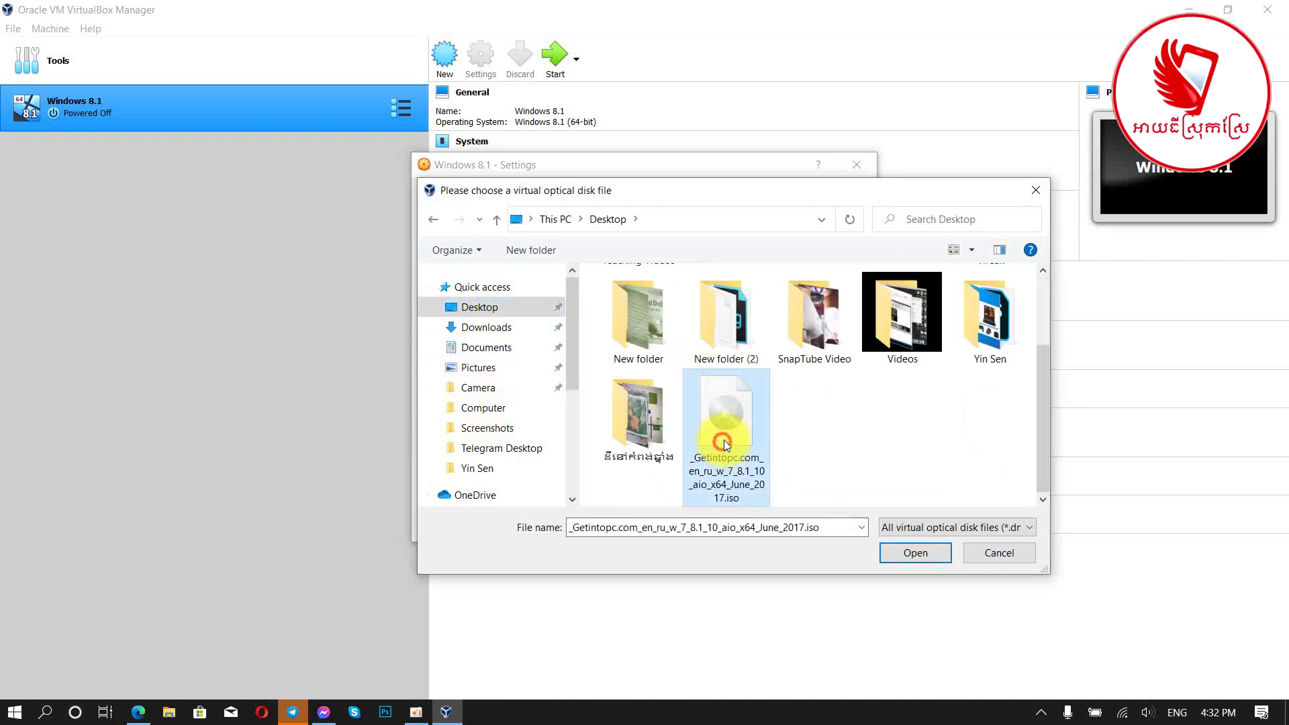
{"action": "left_click", "coordinate": [900, 554]}
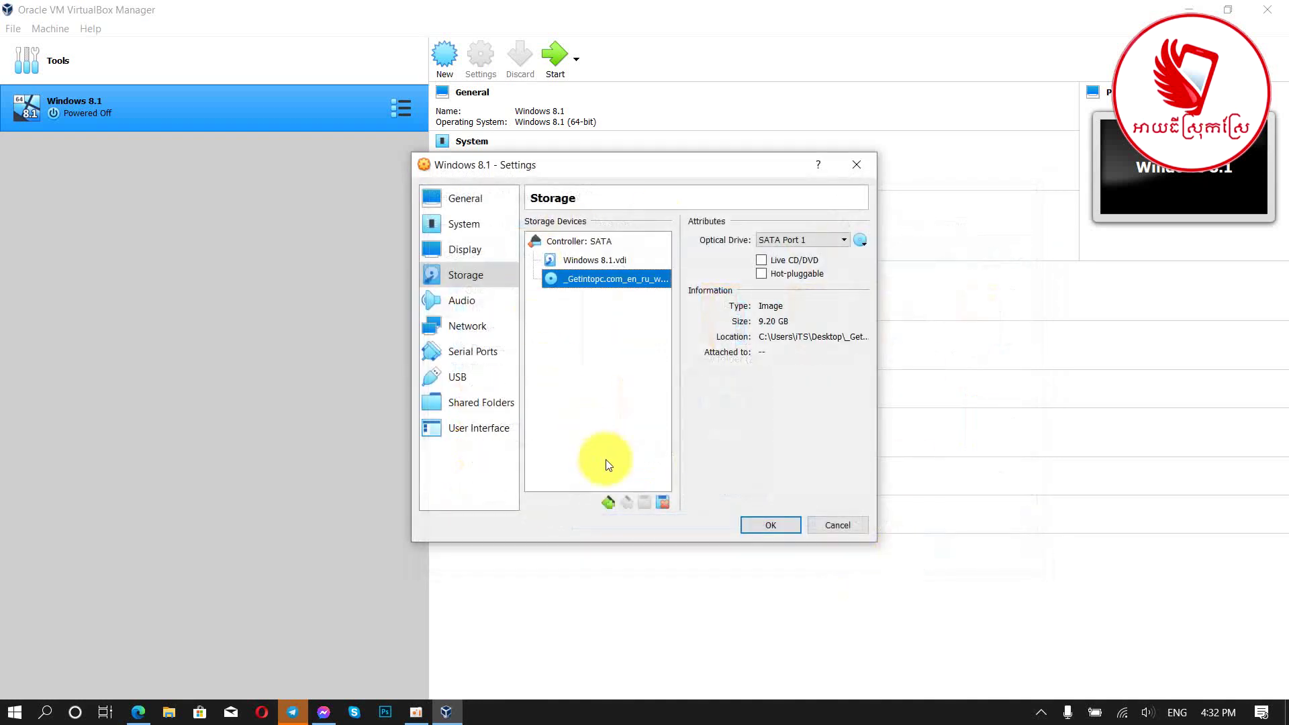
{"action": "left_click", "coordinate": [767, 524]}
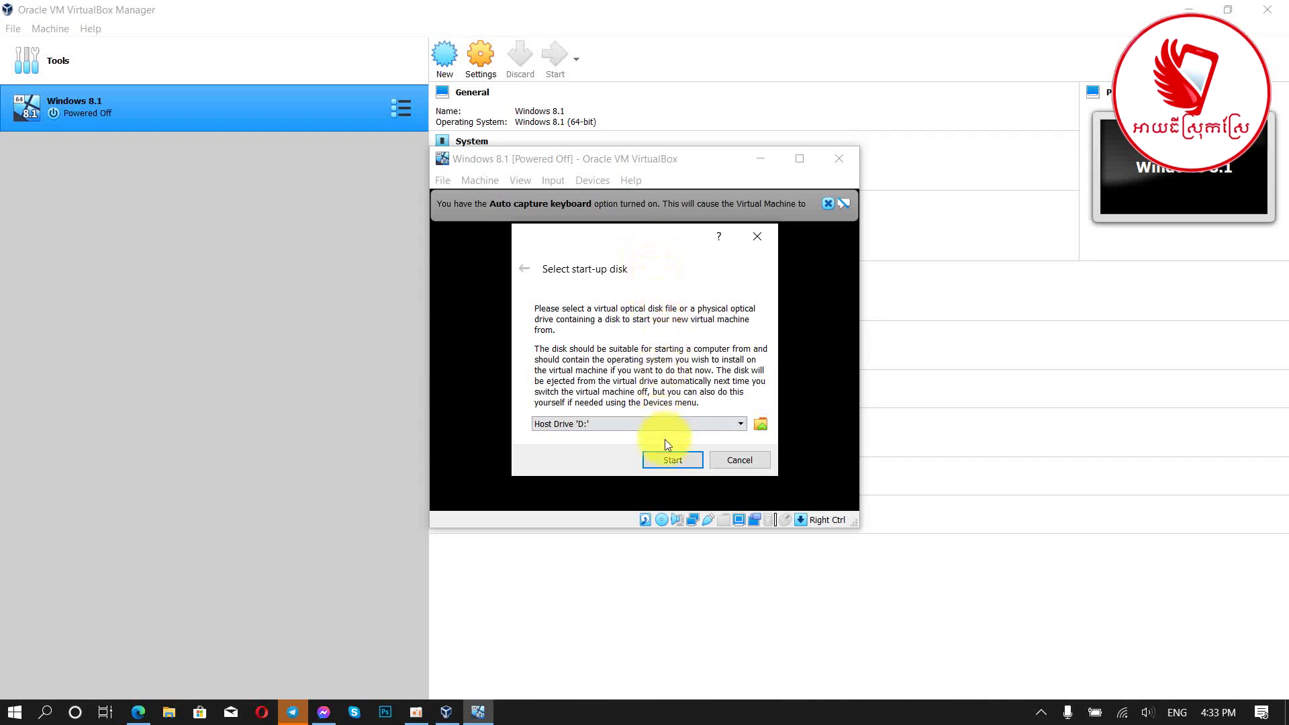
Step: Start booting the Windows 8.1 VM and hide the screen recorder window
{"action": "left_click", "coordinate": [673, 460]}
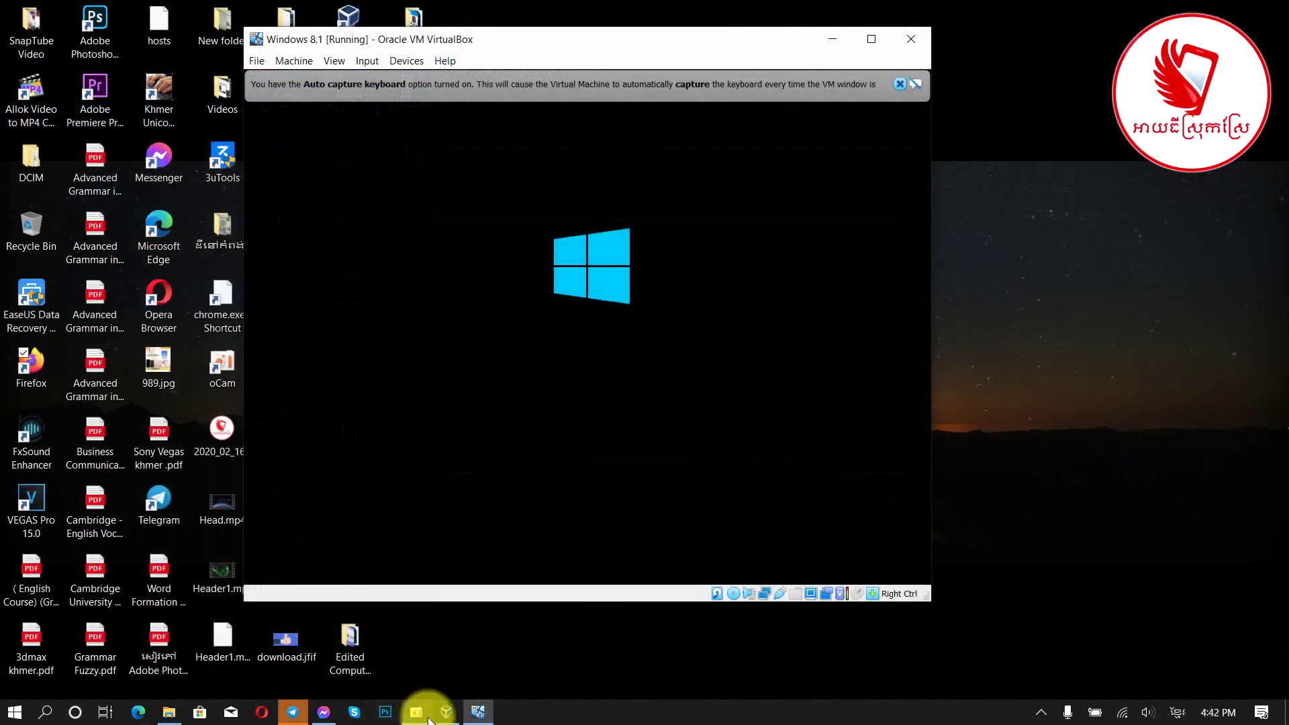
{"action": "left_click", "coordinate": [428, 717]}
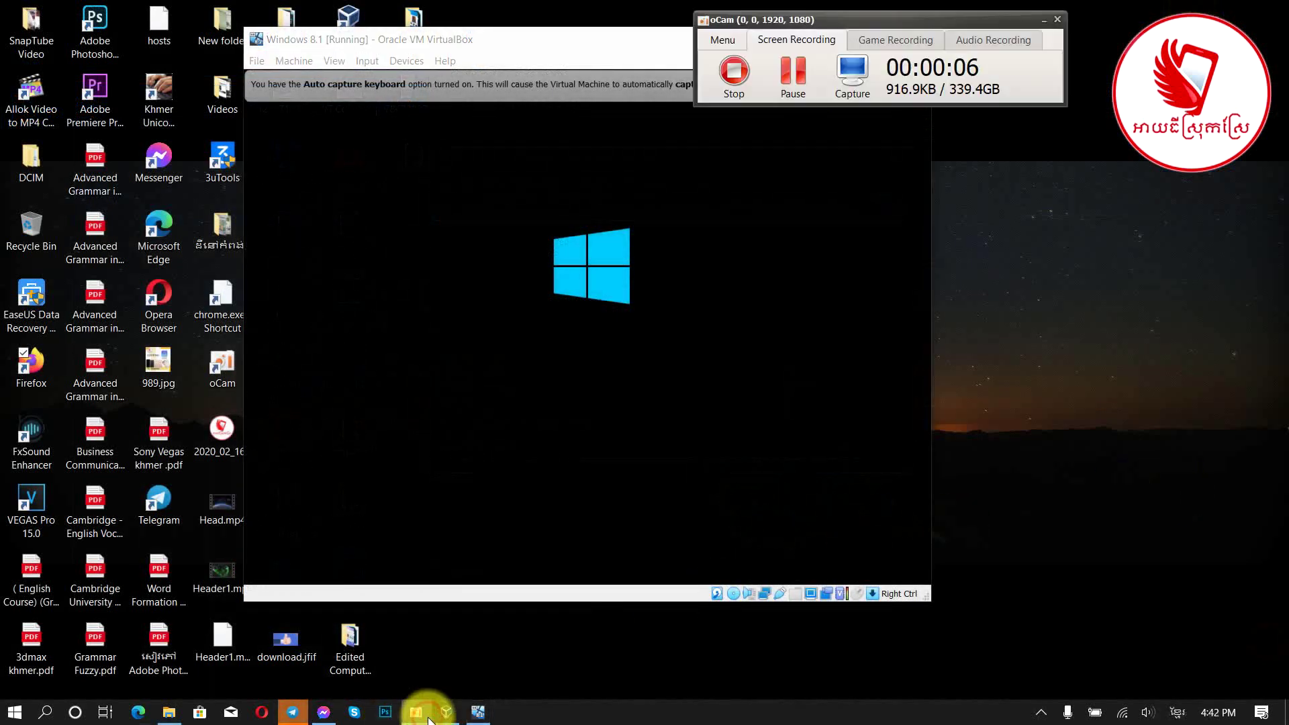
{"action": "left_click", "coordinate": [1042, 26]}
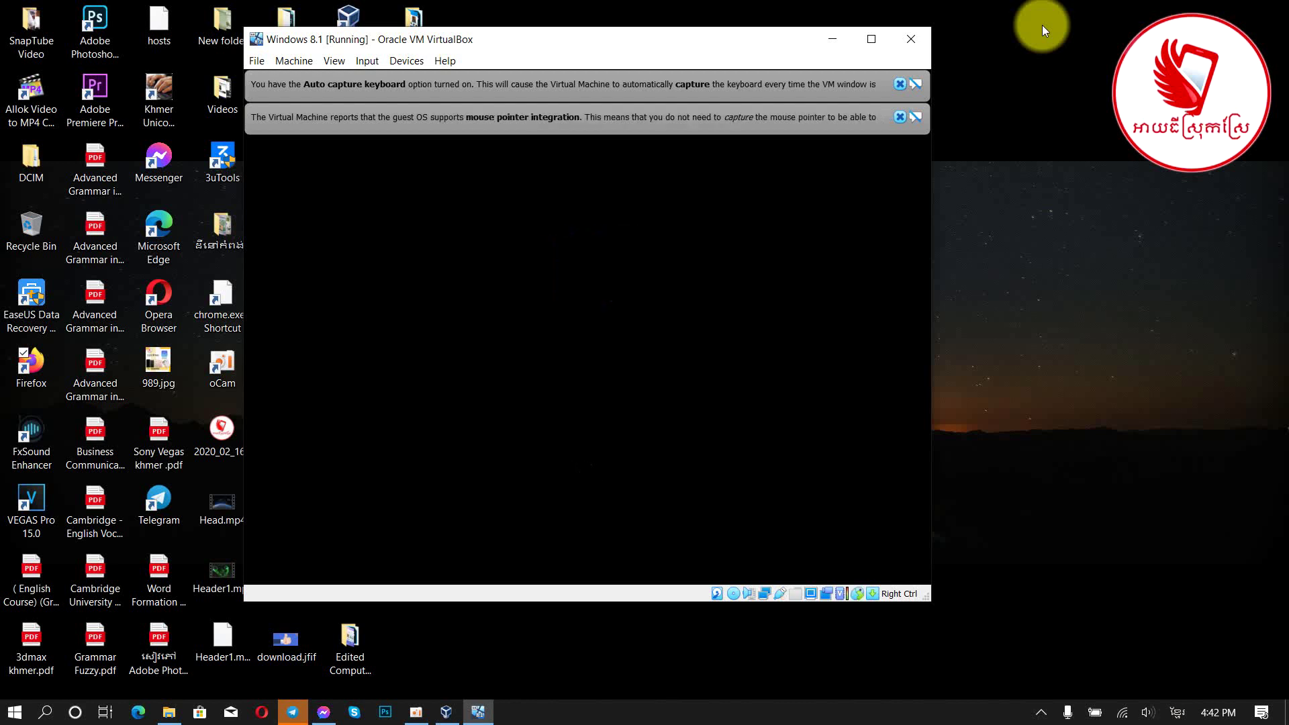
Step: Maximize, restore and reposition the VM window while Windows Setup loads
{"action": "left_click", "coordinate": [880, 40]}
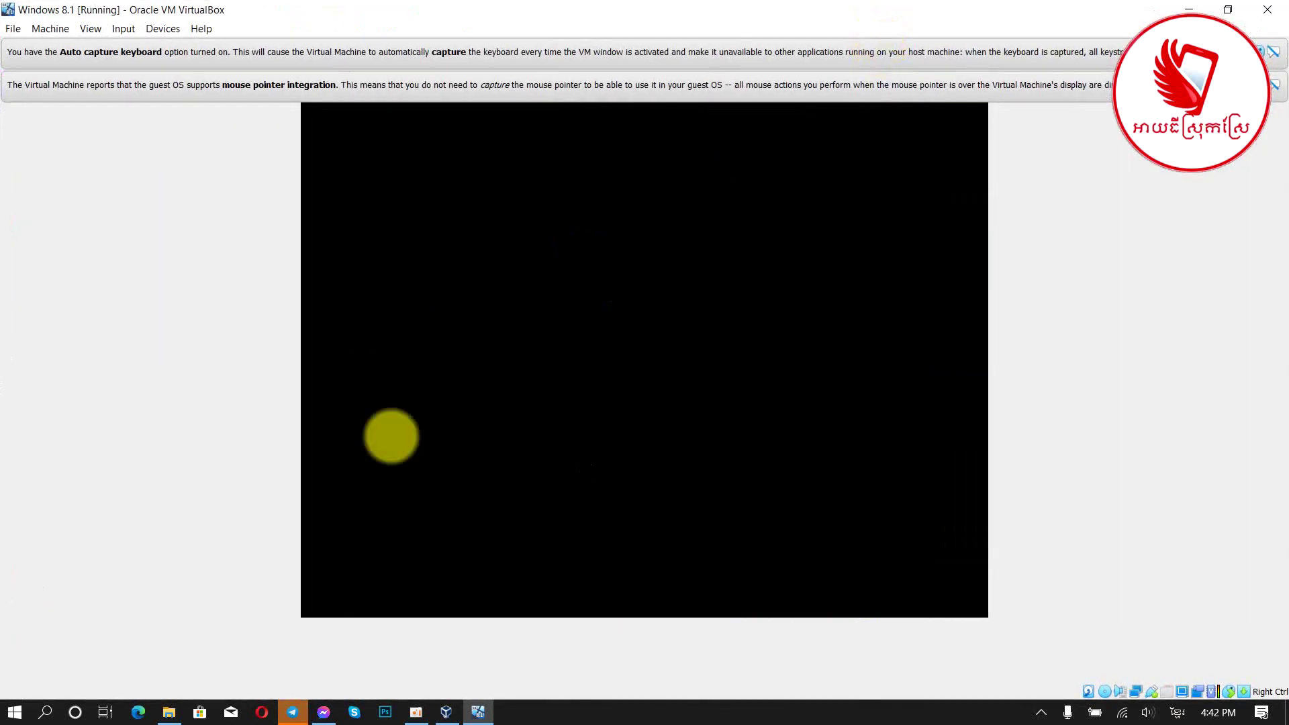
{"action": "left_click", "coordinate": [1228, 9]}
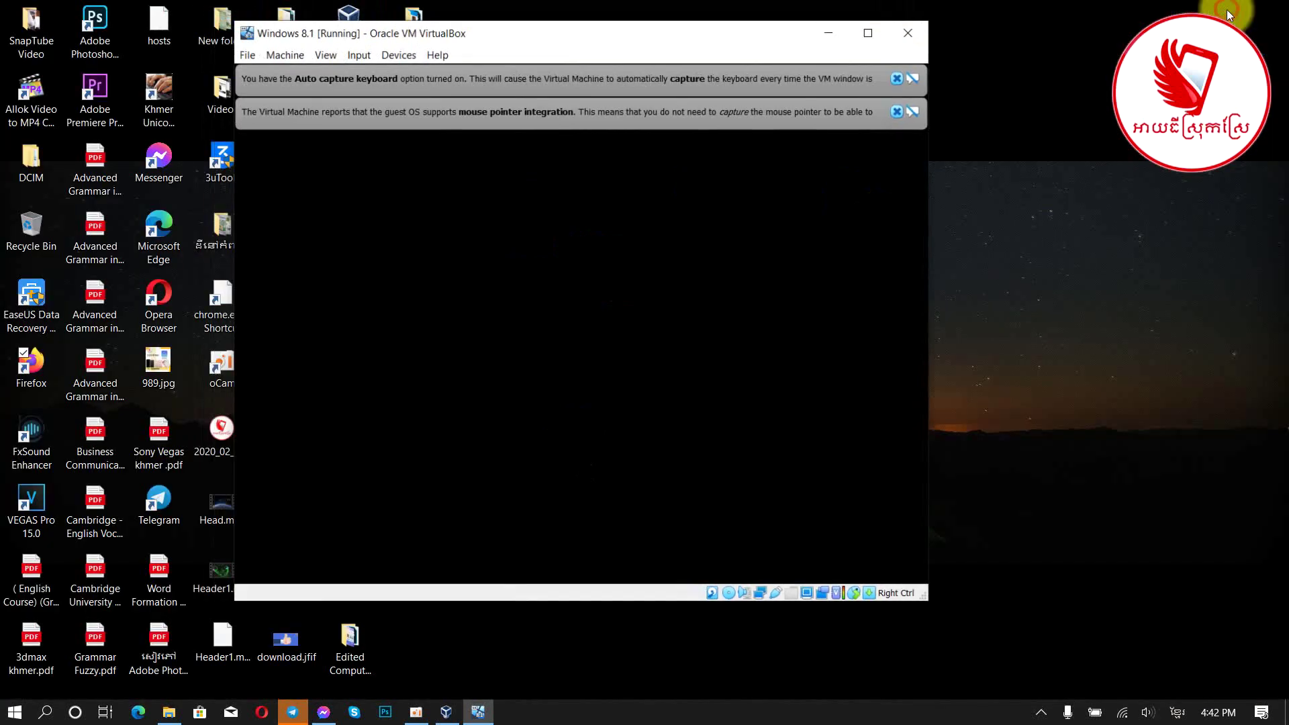
{"action": "left_click_drag", "start_coordinate": [603, 39], "coordinate": [800, 59]}
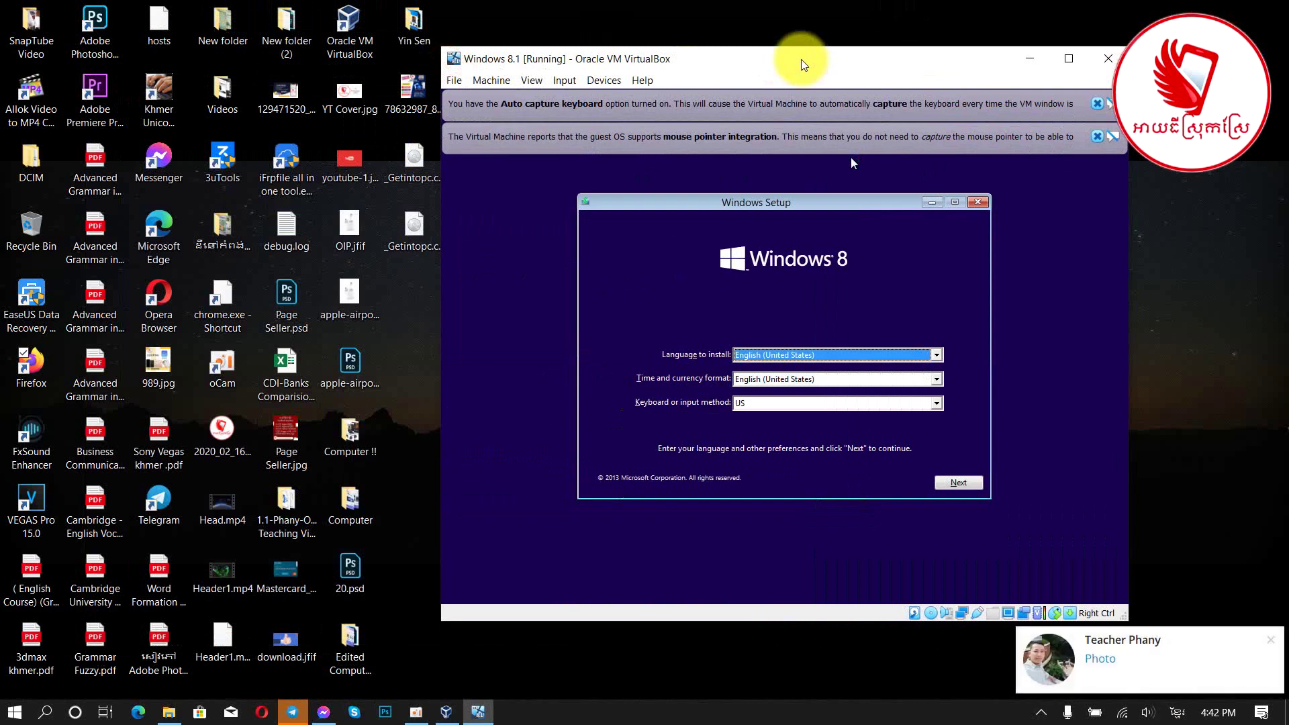
Step: Dismiss the chat notification, move the VM window left, and accept English (United States) language settings
{"action": "left_click", "coordinate": [1270, 639]}
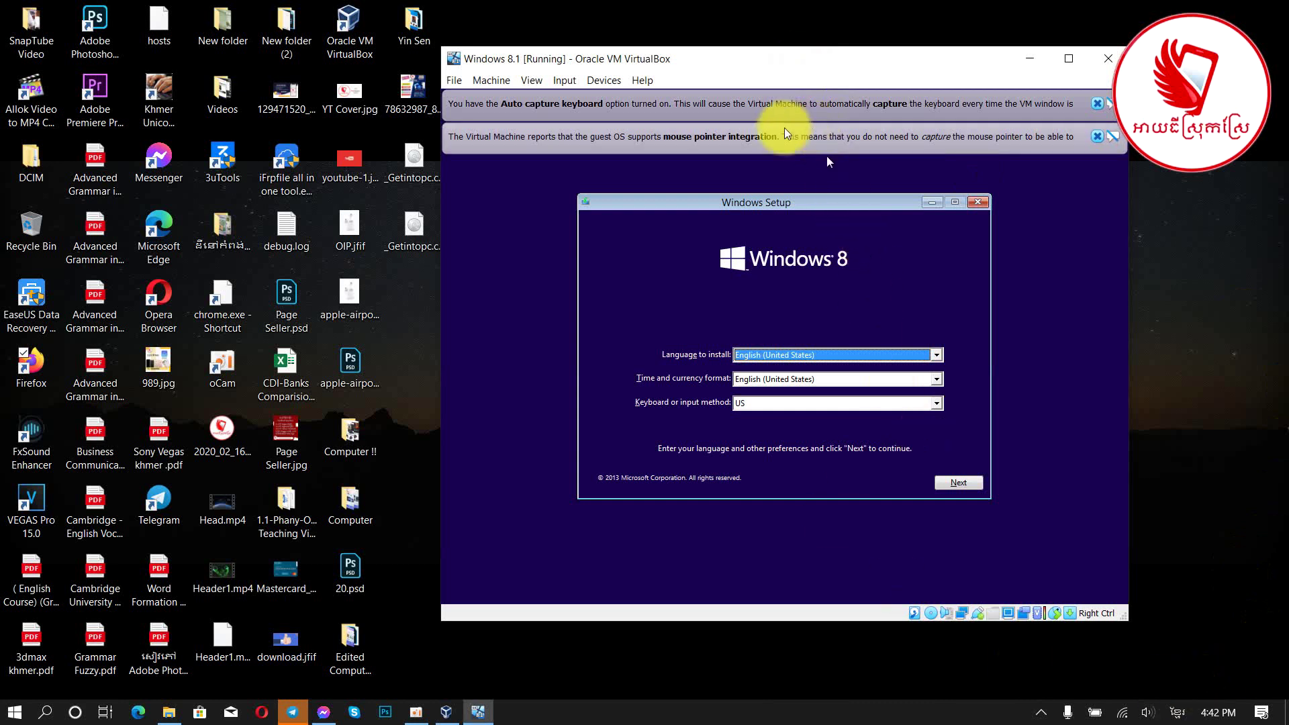
{"action": "left_click_drag", "start_coordinate": [765, 82], "coordinate": [628, 80]}
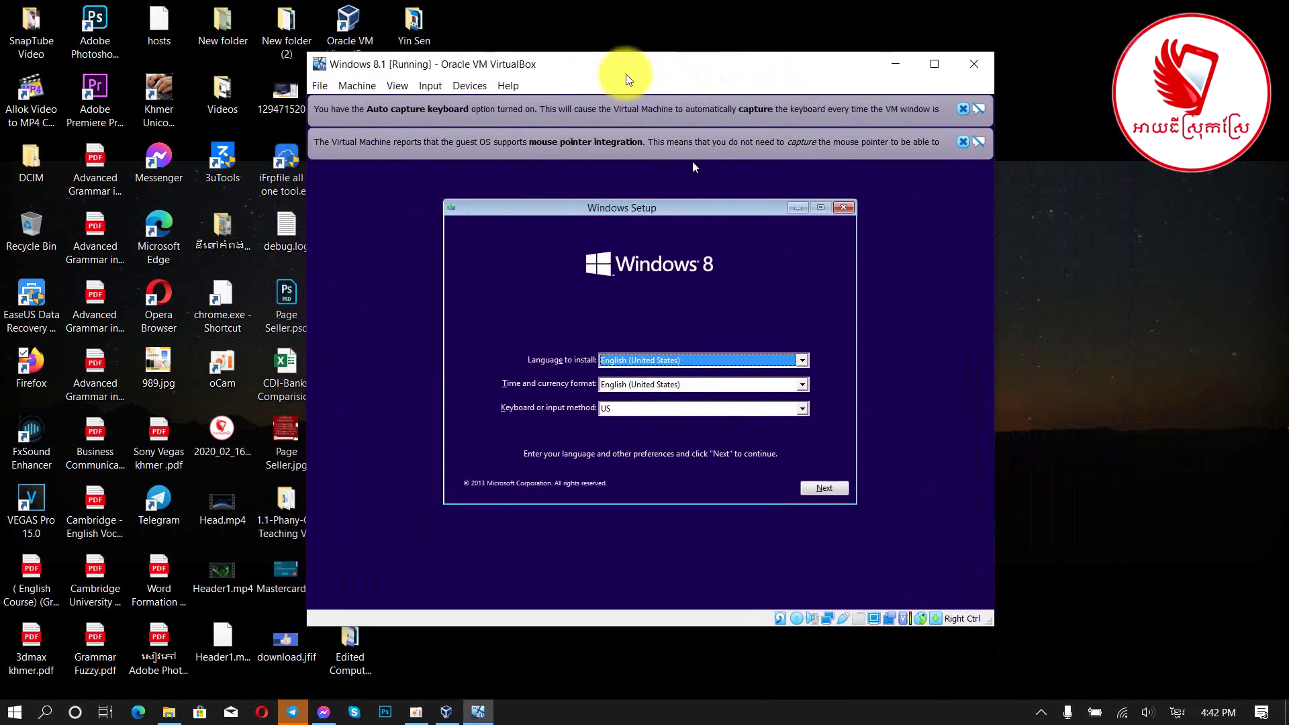
{"action": "left_click", "coordinate": [823, 488]}
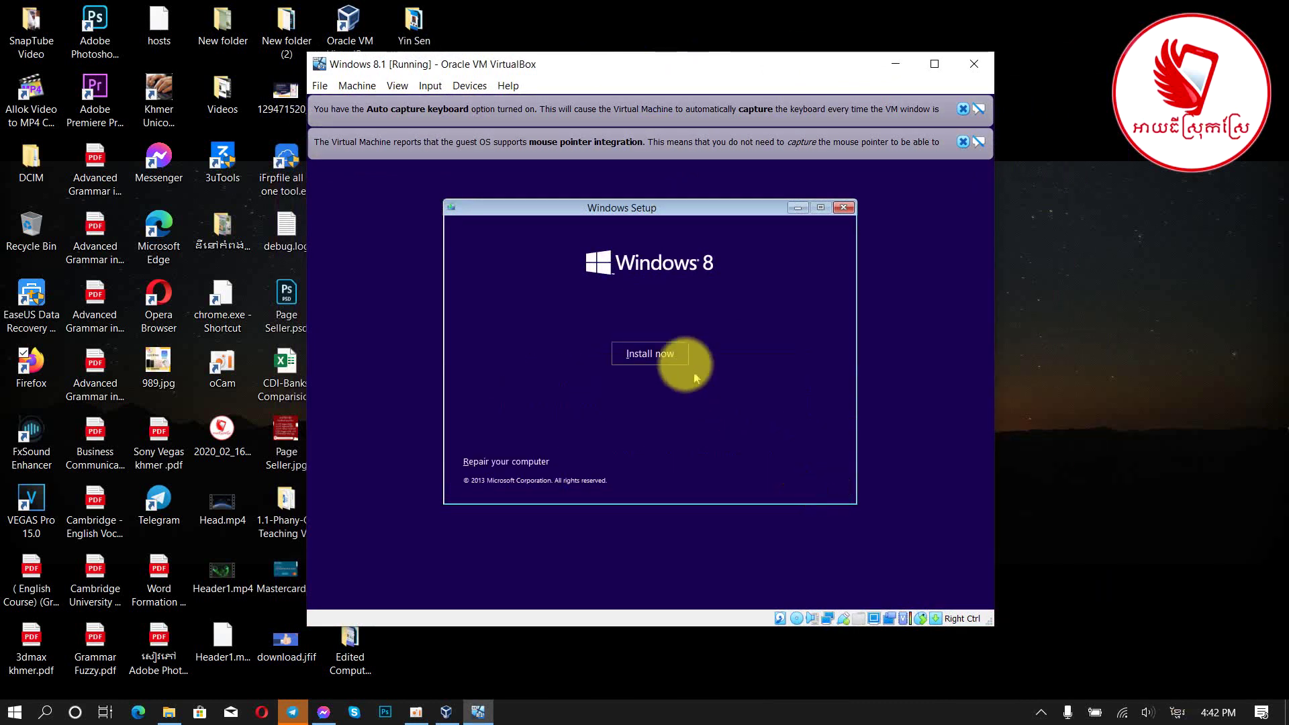
Step: Start a Custom install of Windows with the license accepted, targeting Drive 0's 40 GB unallocated space
{"action": "left_click", "coordinate": [652, 352]}
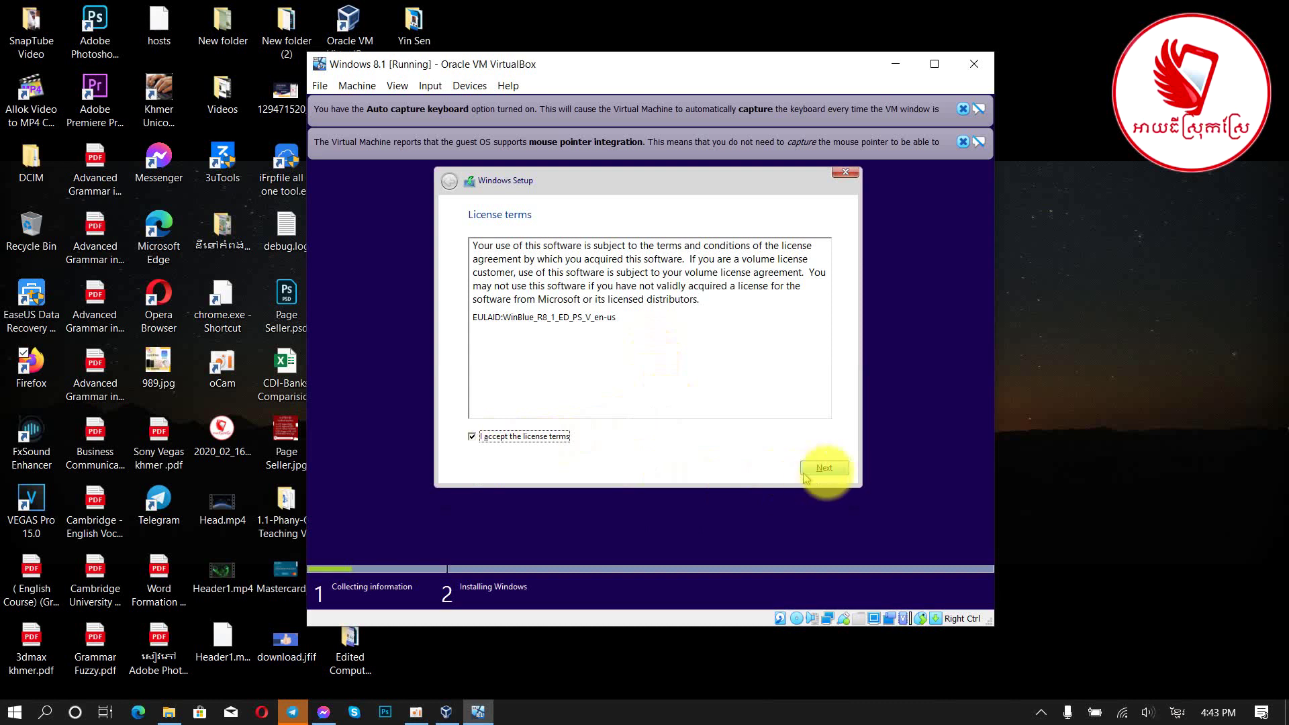
{"action": "left_click", "coordinate": [824, 468]}
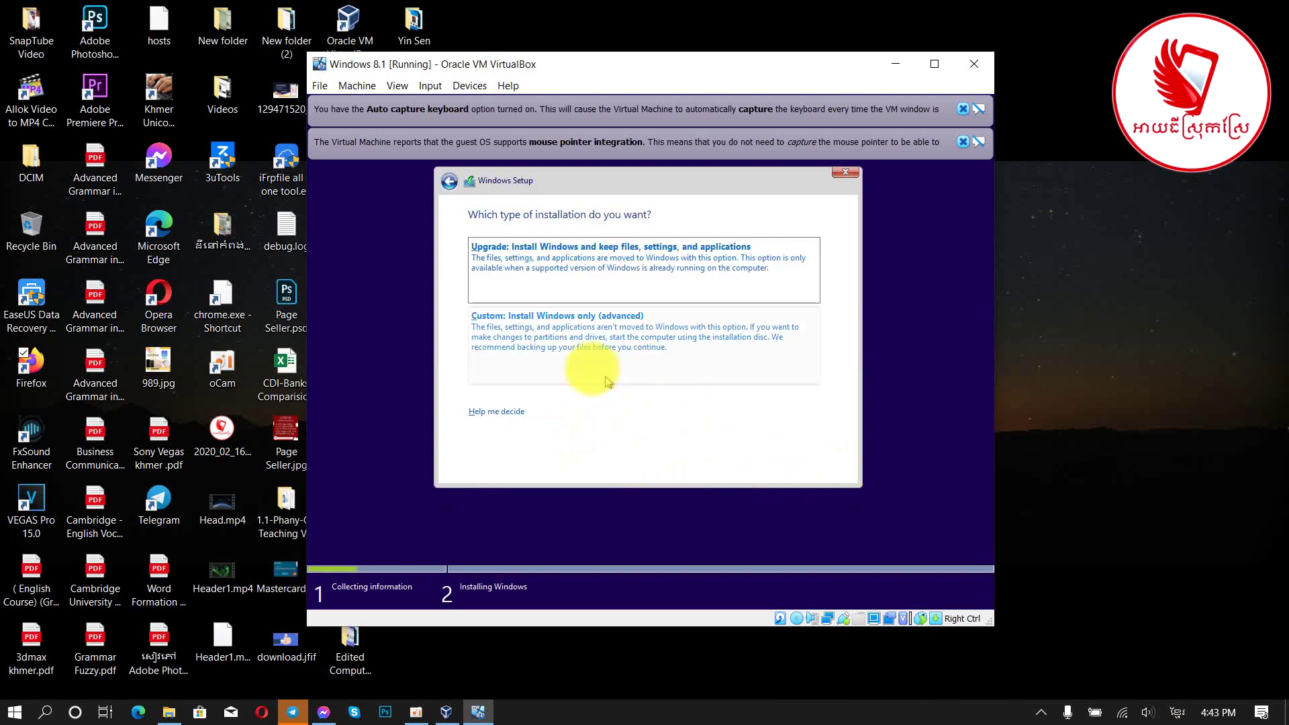
{"action": "left_click", "coordinate": [554, 347]}
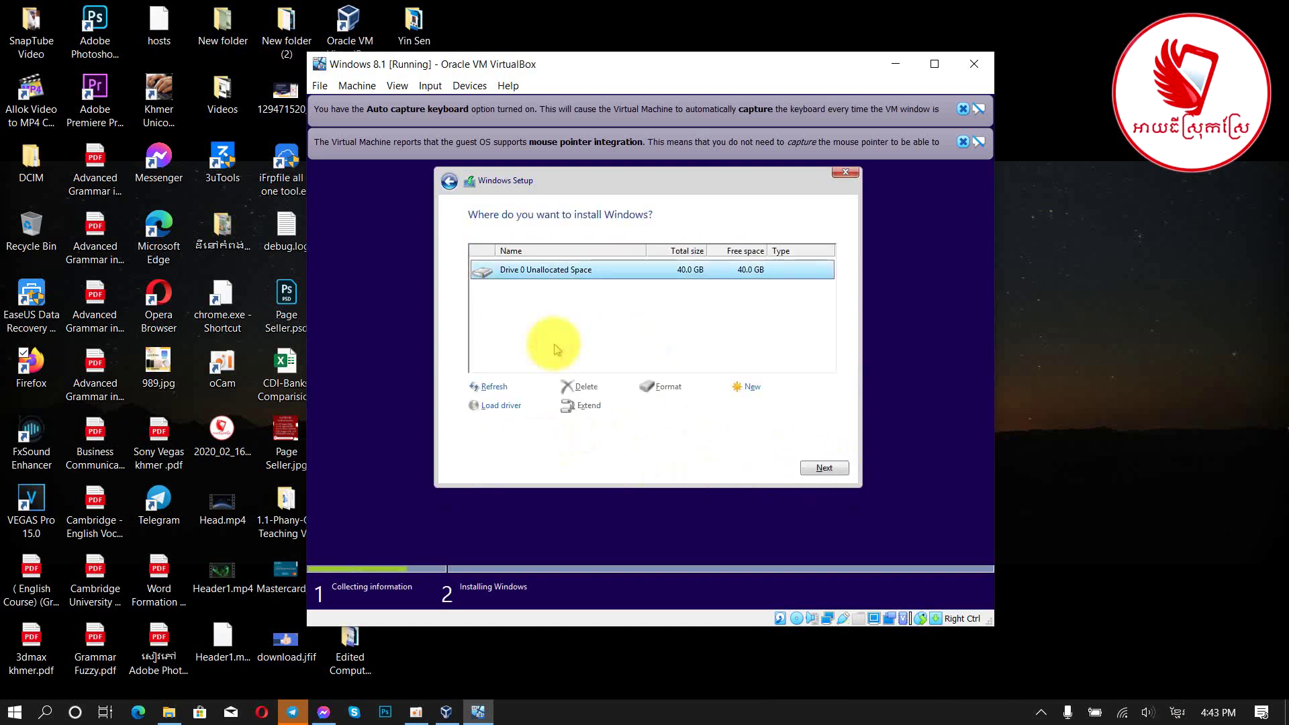
{"action": "left_click", "coordinate": [827, 470]}
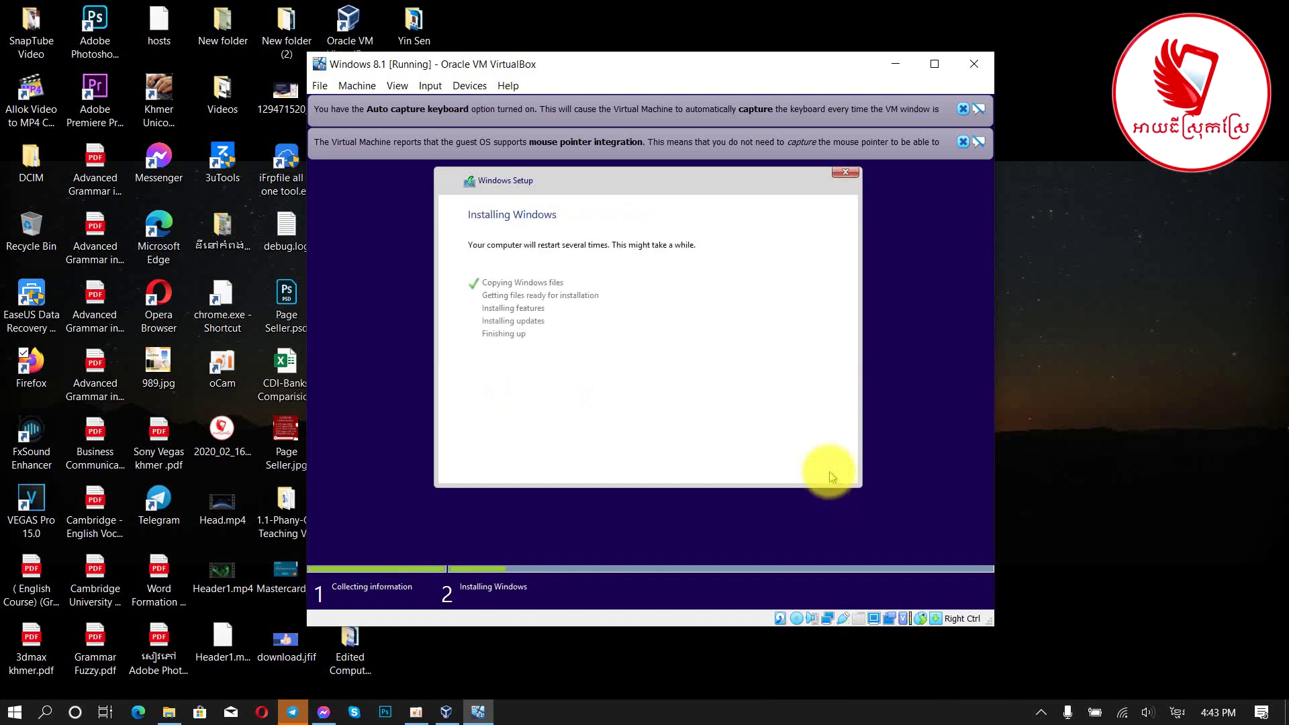
Step: Turn off Show desktop icons on the host desktop while Windows setup runs
{"action": "right_click", "coordinate": [1037, 235]}
{"action": "mouse_move", "coordinate": [1049, 273]}
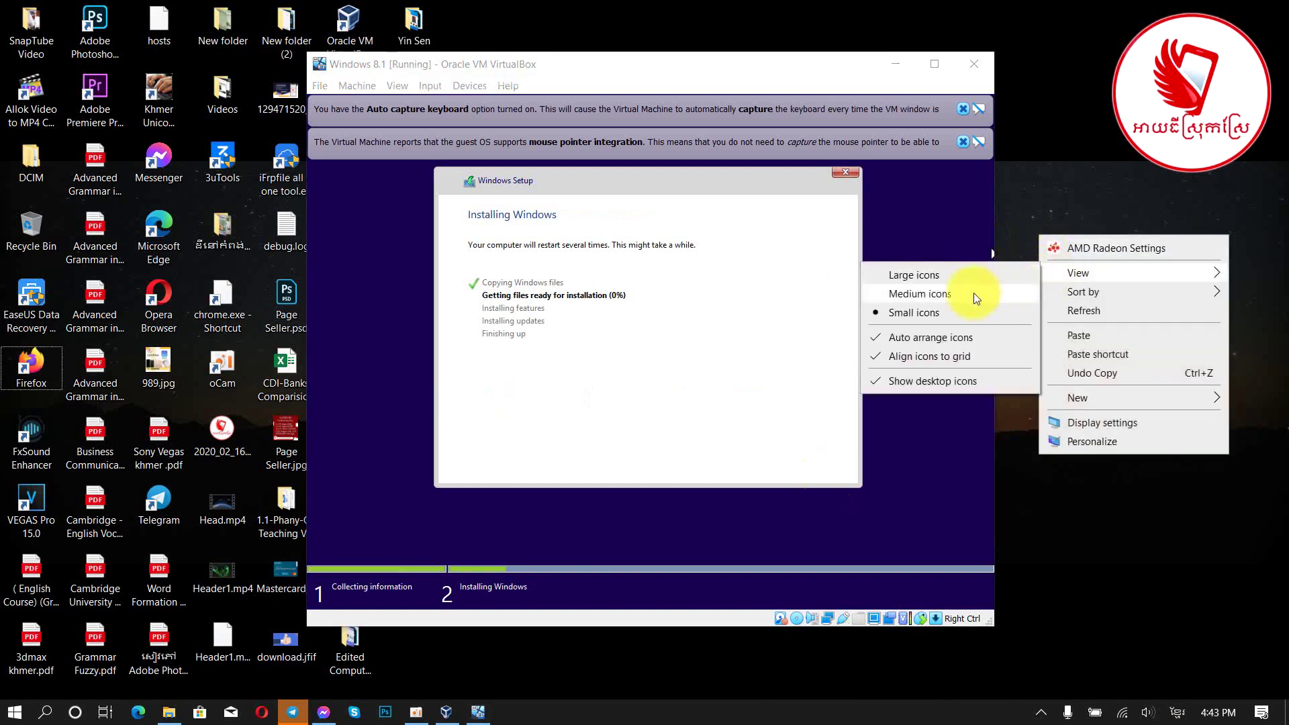
{"action": "left_click", "coordinate": [934, 383]}
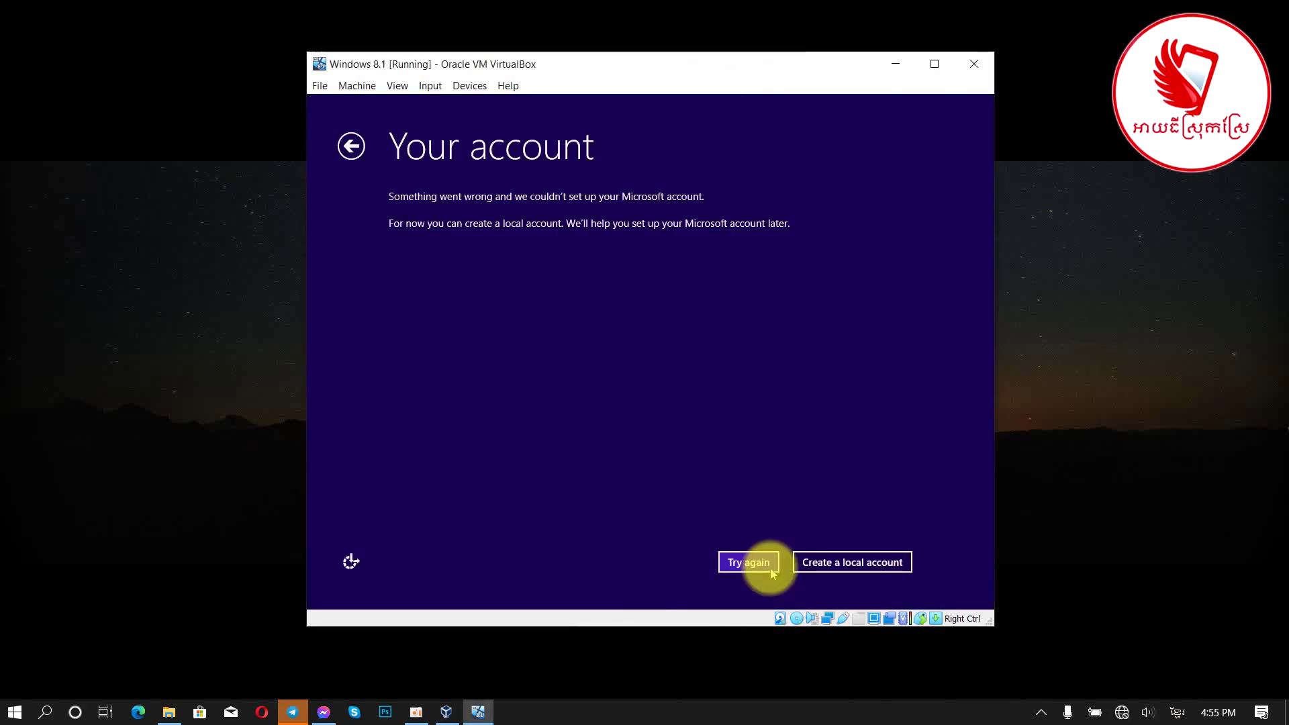
Step: Create a local account with the user's name and blank password, then finish setup
{"action": "left_click", "coordinate": [835, 563]}
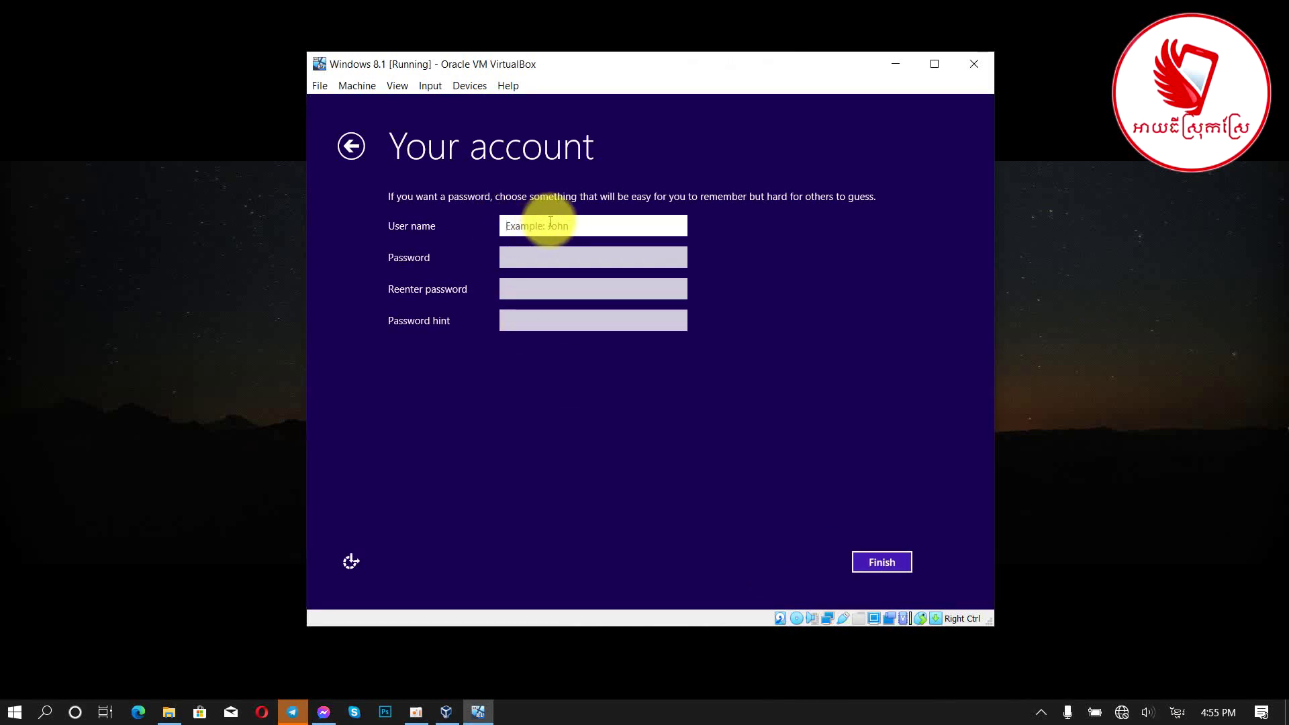
{"action": "type", "text": "Dara Fi"}
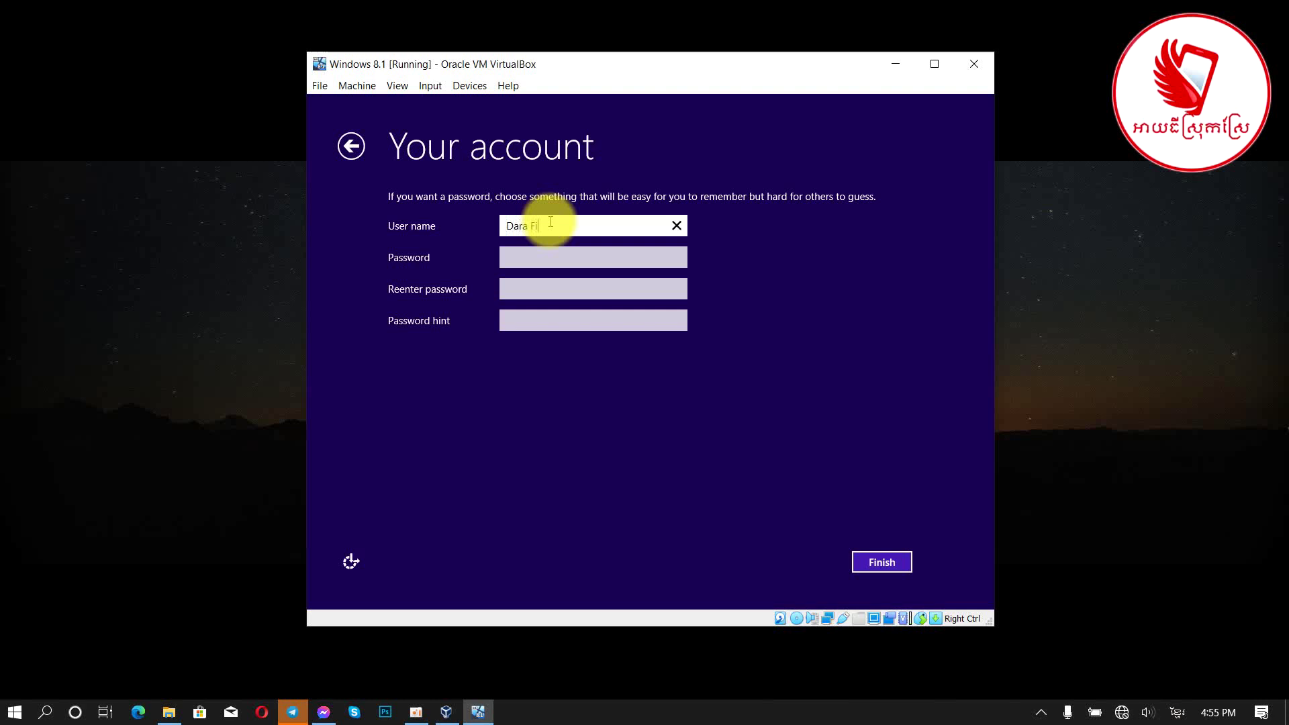
{"action": "type", "text": "nanee"}
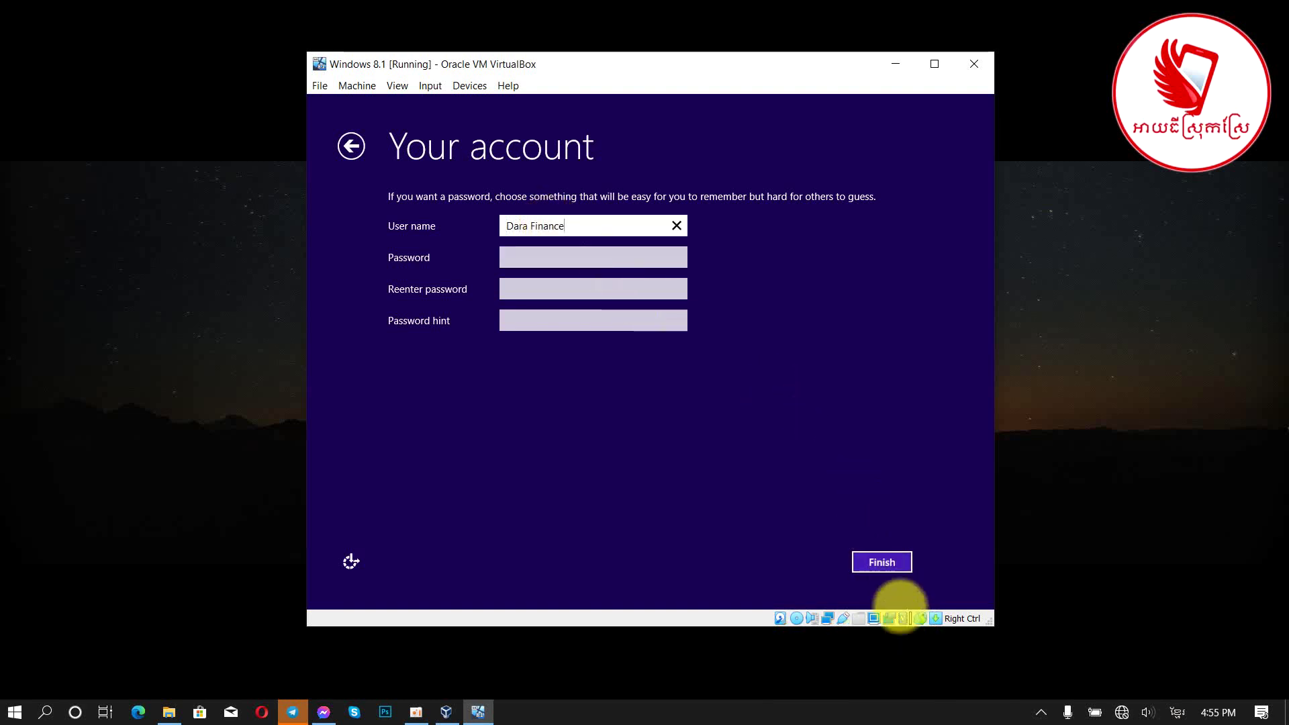
{"action": "left_click", "coordinate": [891, 564]}
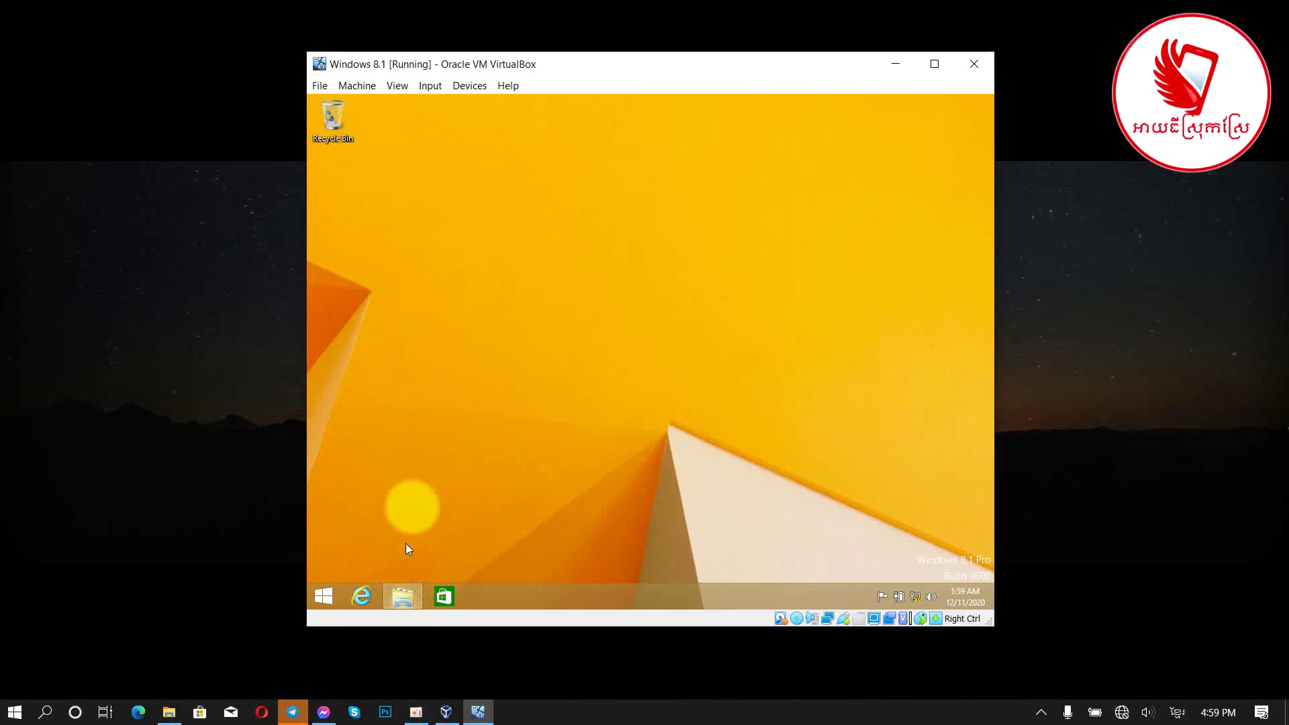
{"action": "left_click", "coordinate": [405, 594]}
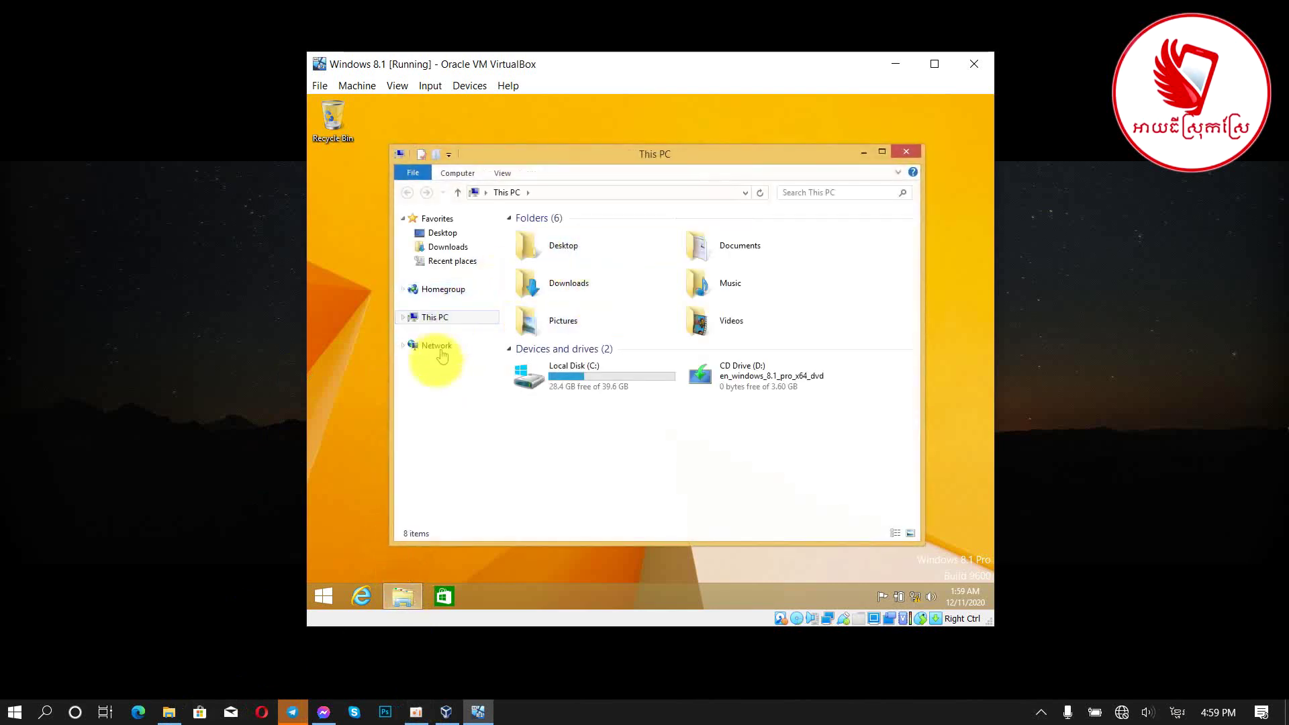
{"action": "right_click", "coordinate": [469, 317]}
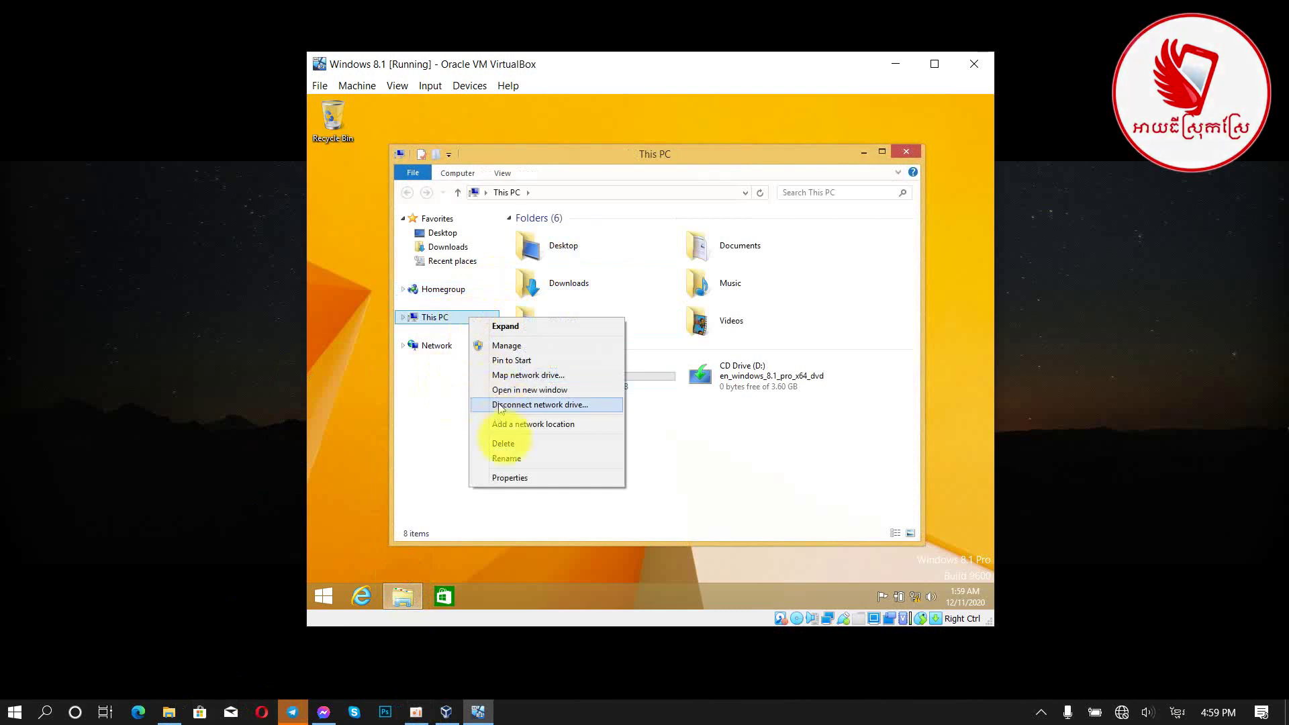
{"action": "left_click", "coordinate": [507, 477]}
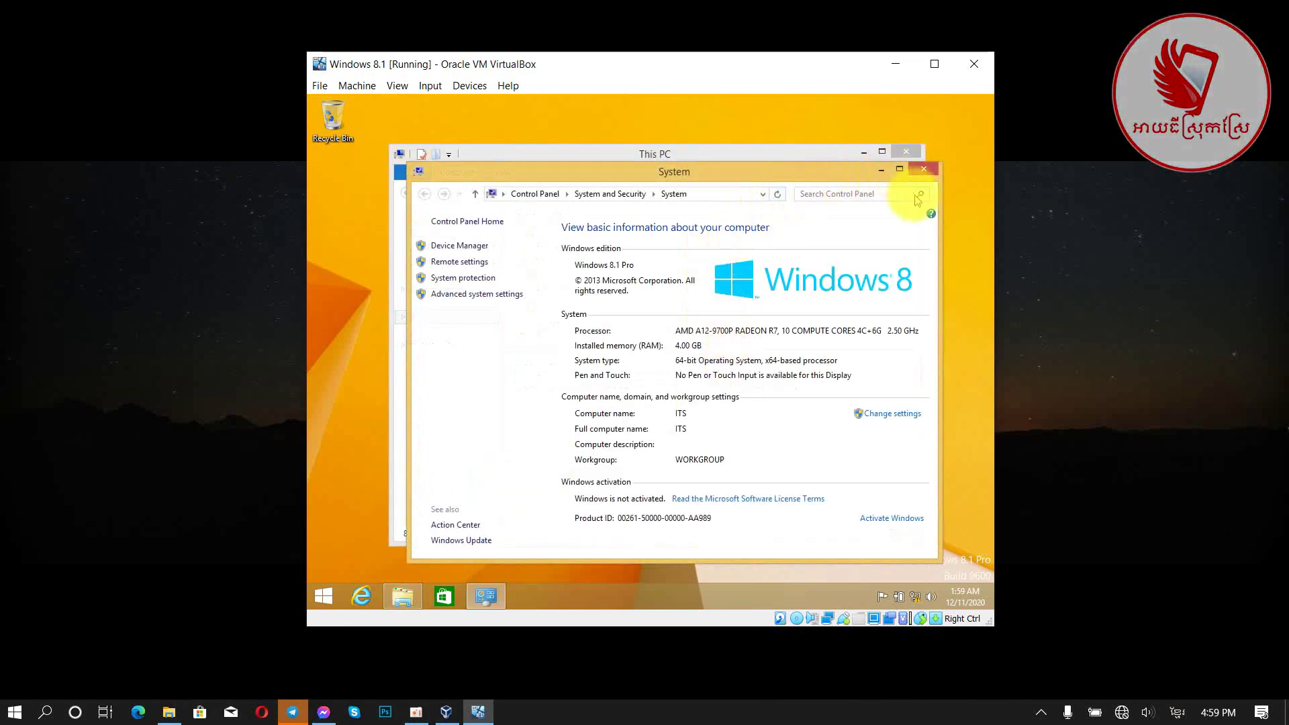
{"action": "left_click", "coordinate": [923, 169]}
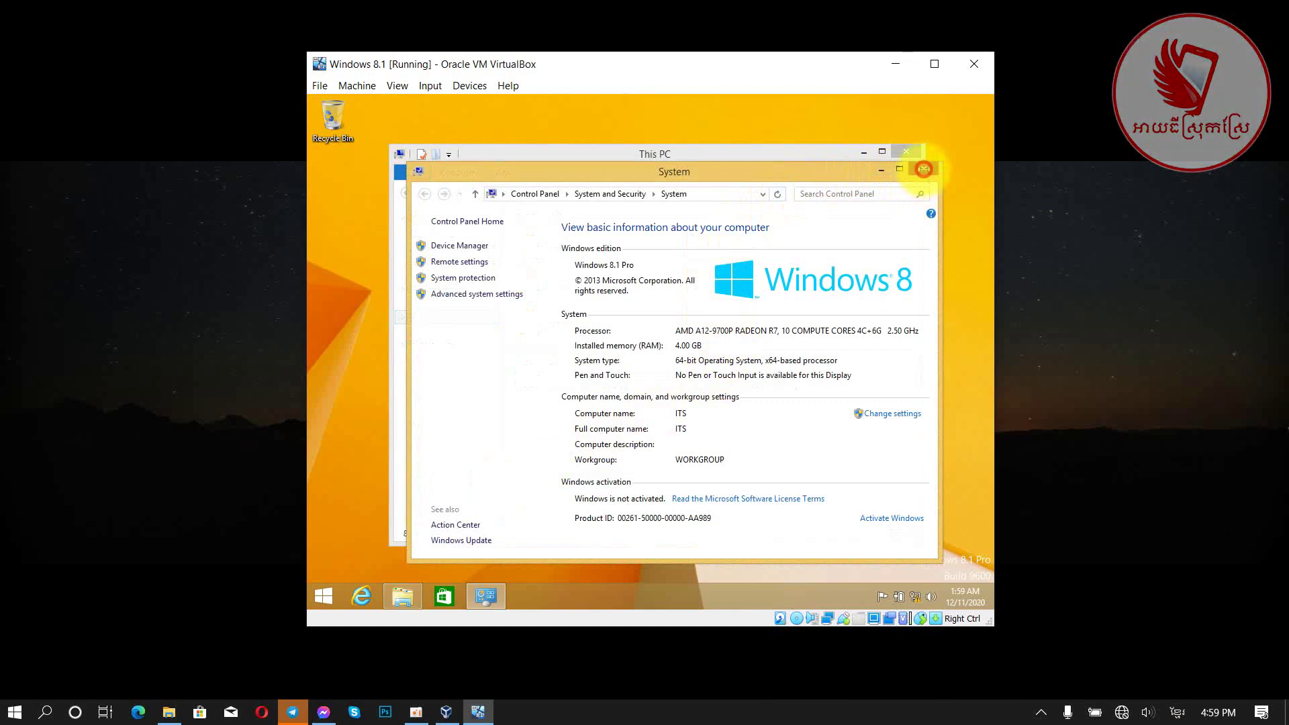
{"action": "left_click", "coordinate": [905, 151]}
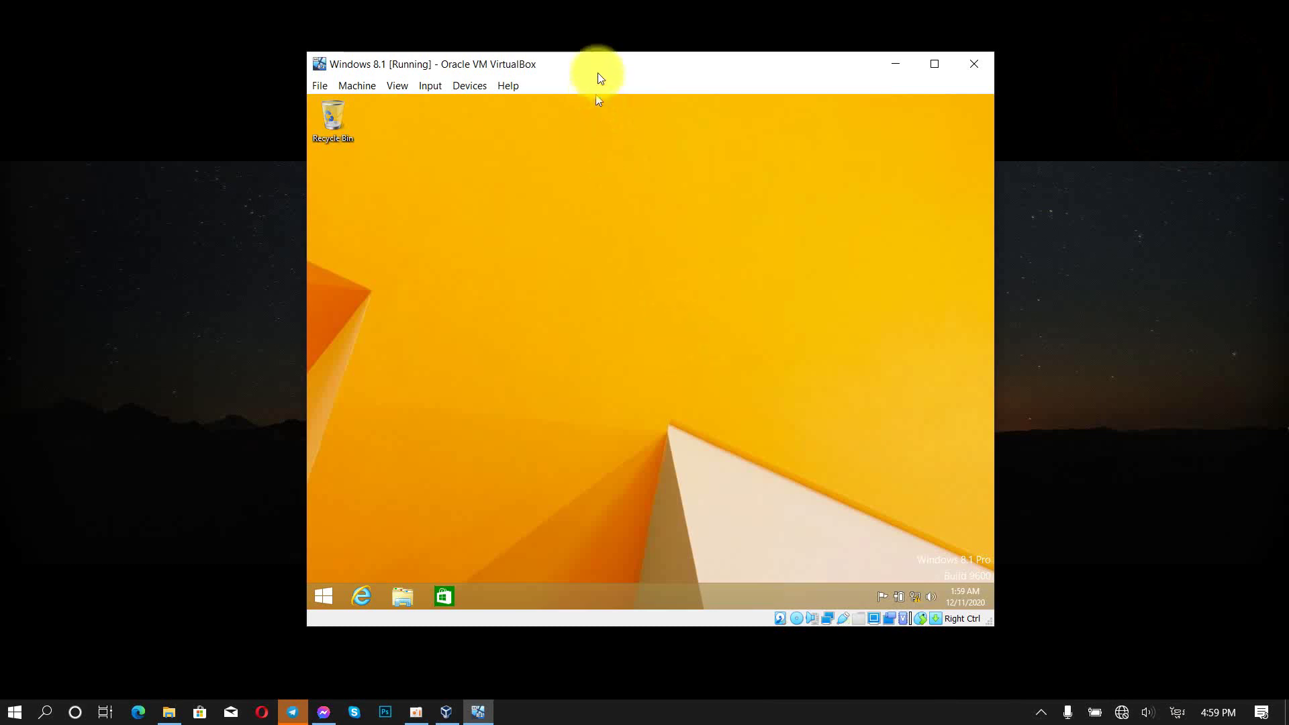
{"action": "mouse_move", "coordinate": [597, 72]}
{"action": "left_mouse_down"}
{"action": "mouse_move", "coordinate": [602, 129]}
{"action": "mouse_move", "coordinate": [614, 79]}
{"action": "left_mouse_up"}
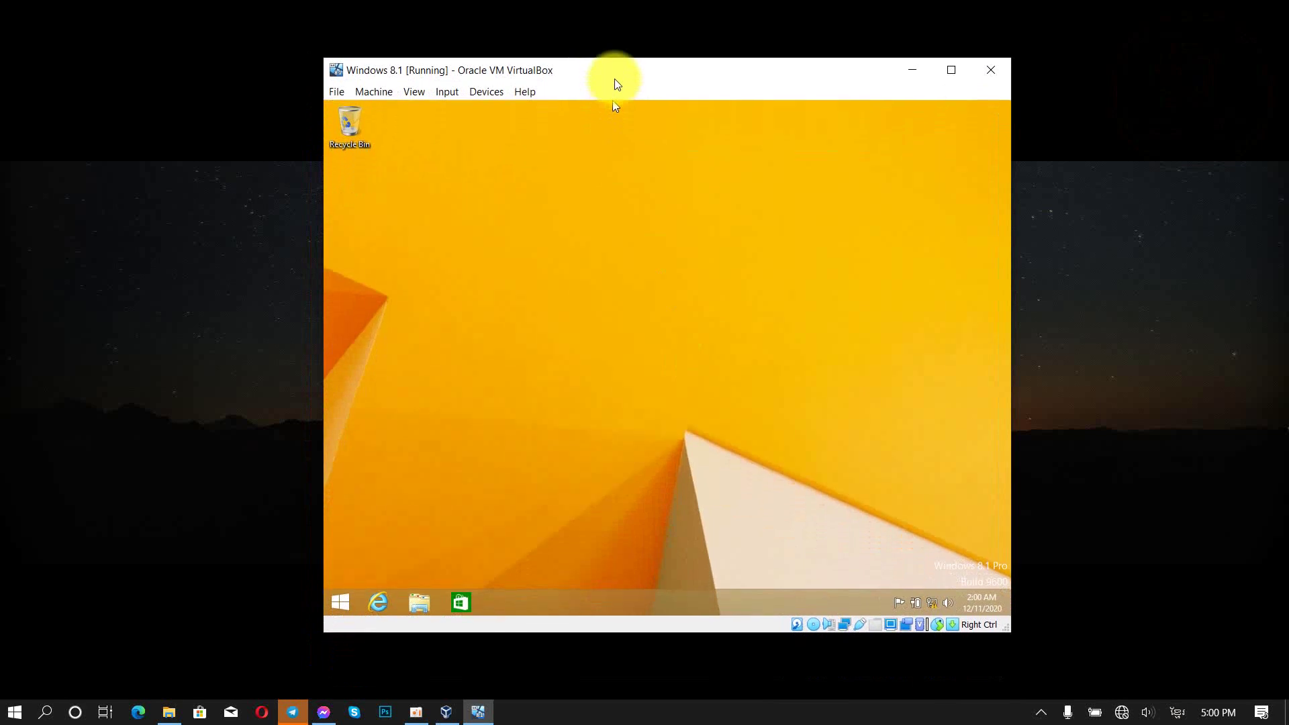